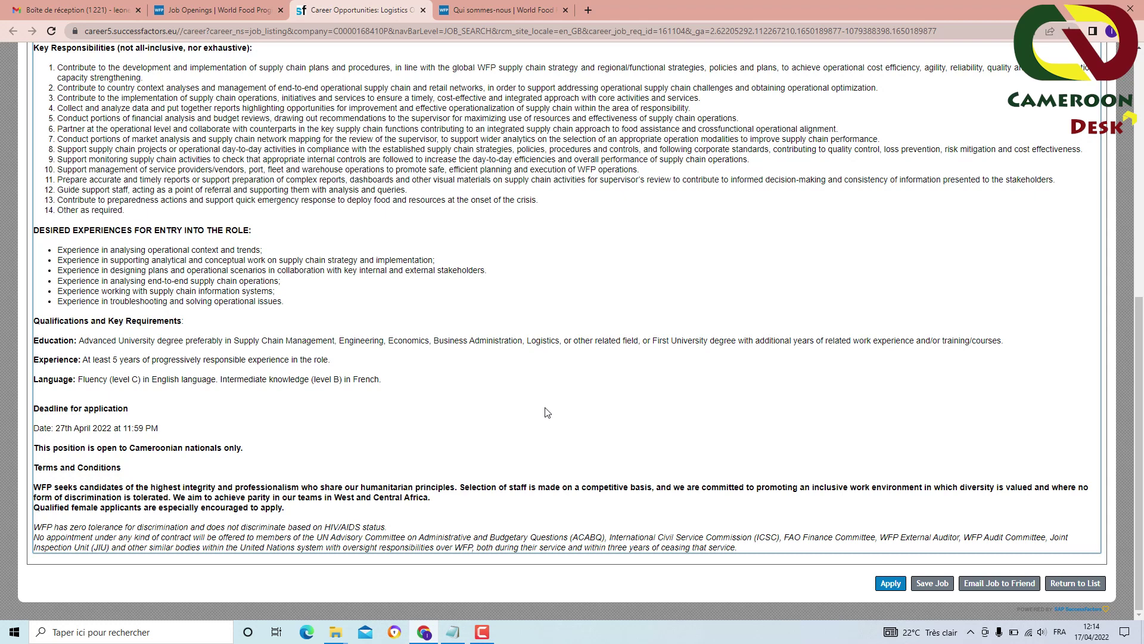
Apply for the Logistics Officer job and open the registration form for a new candidate account.
click(891, 586)
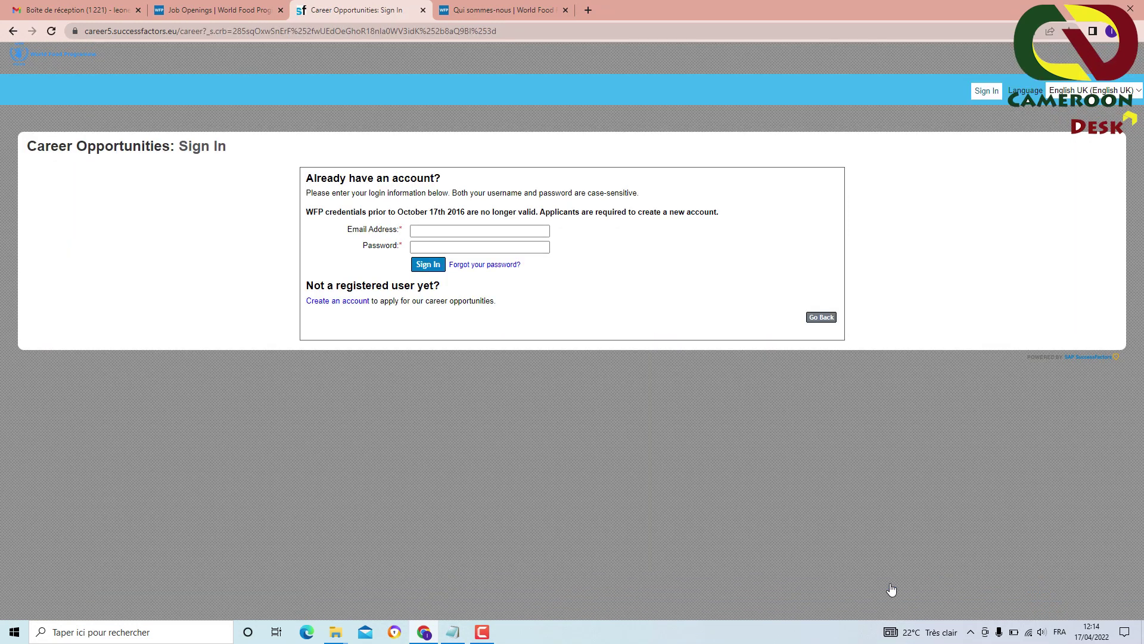
click(416, 230)
click(336, 305)
click(338, 309)
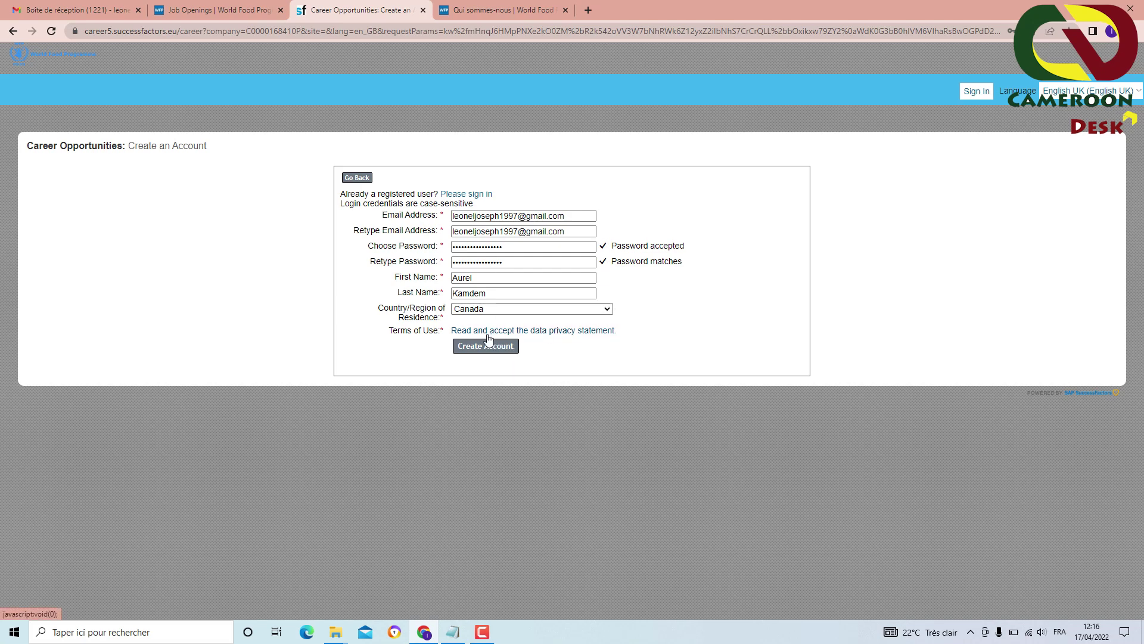
Accept the data privacy statement, create the candidate account and dismiss the browser's offer to save the password.
click(488, 334)
key(Escape)
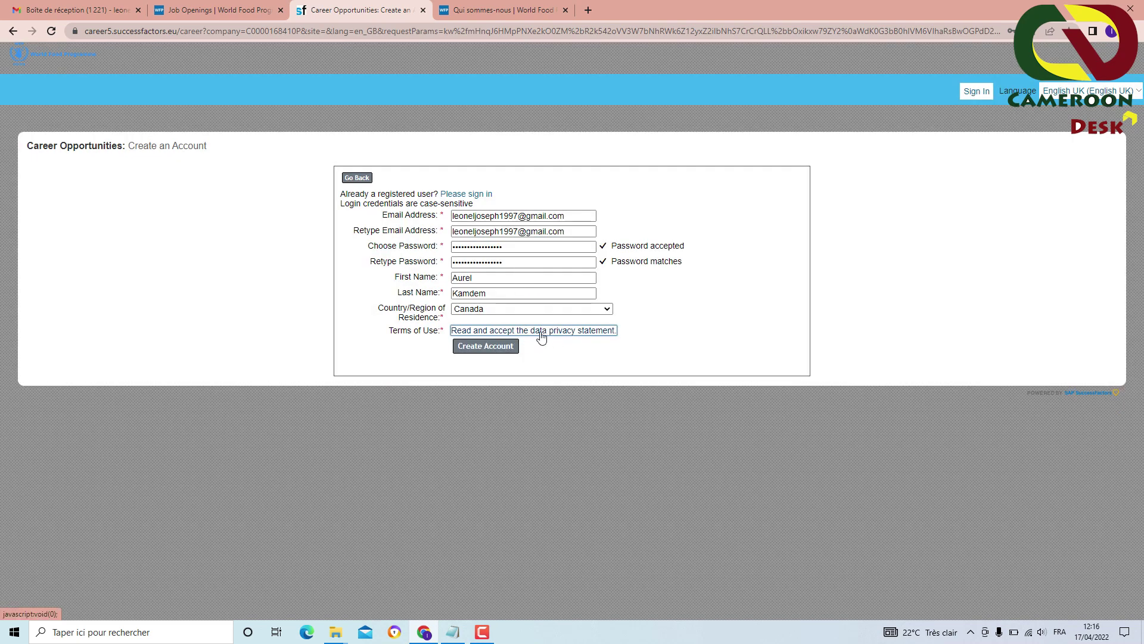
click(540, 334)
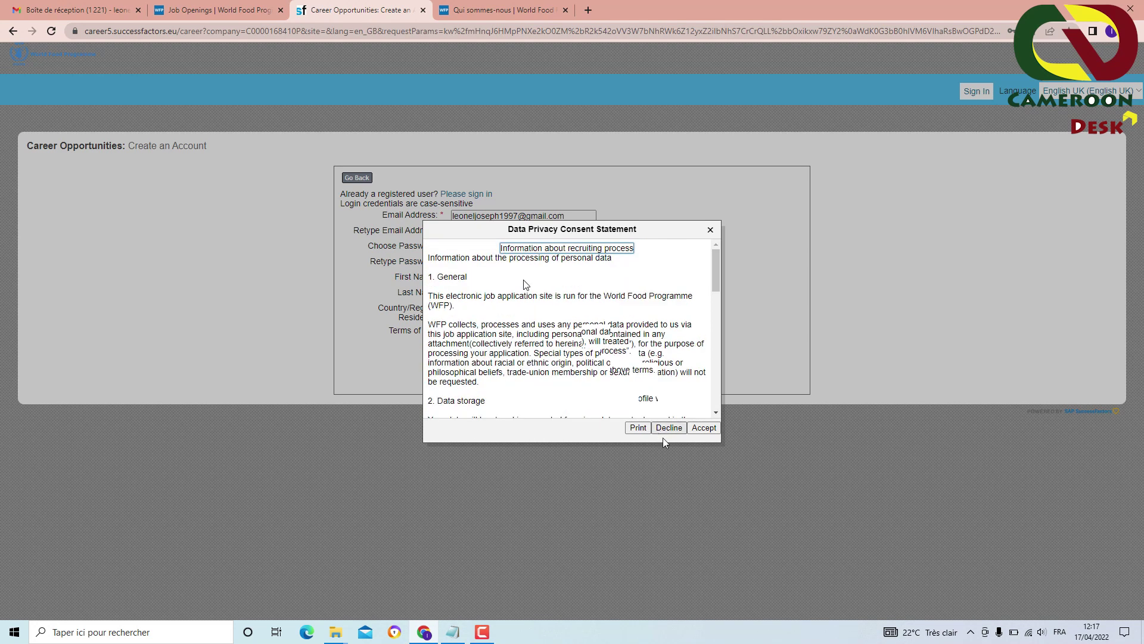
click(702, 429)
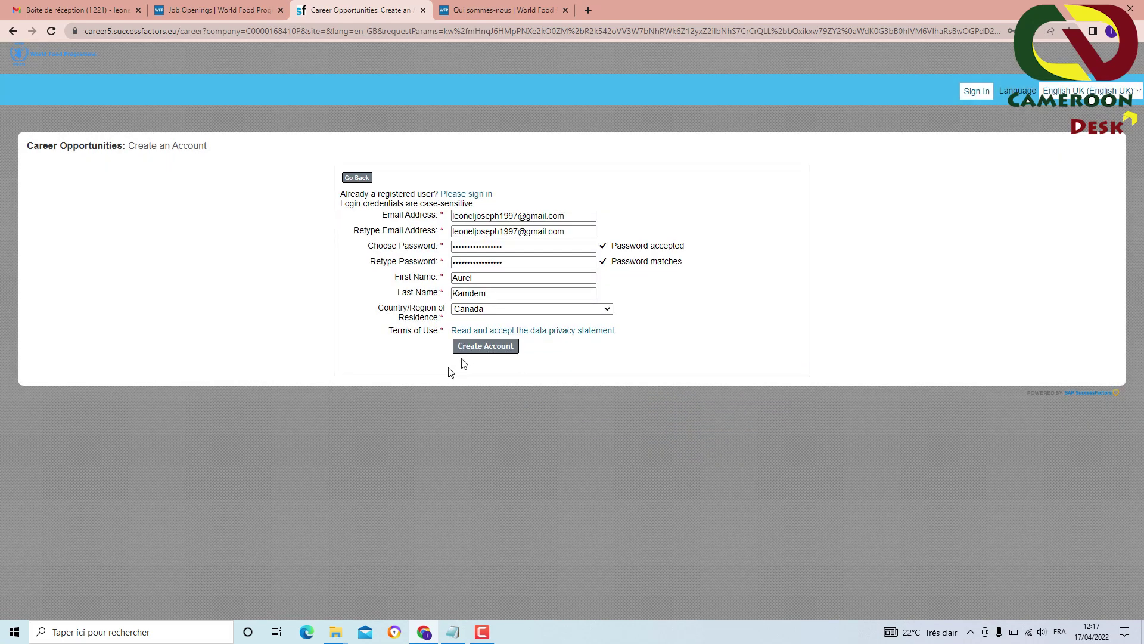
click(484, 348)
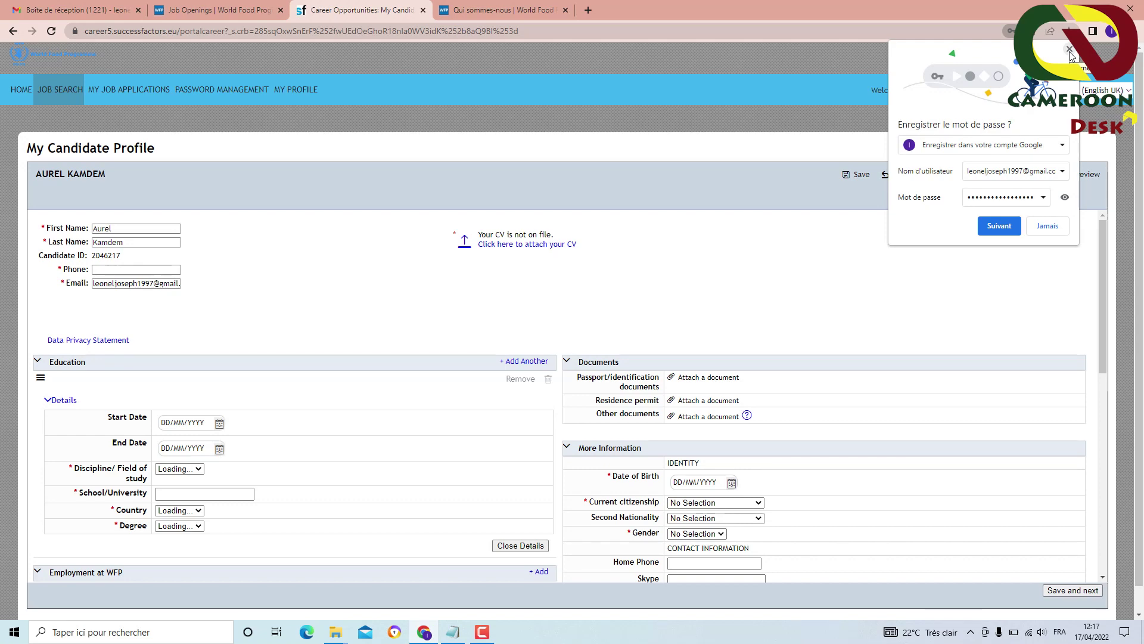
click(1071, 50)
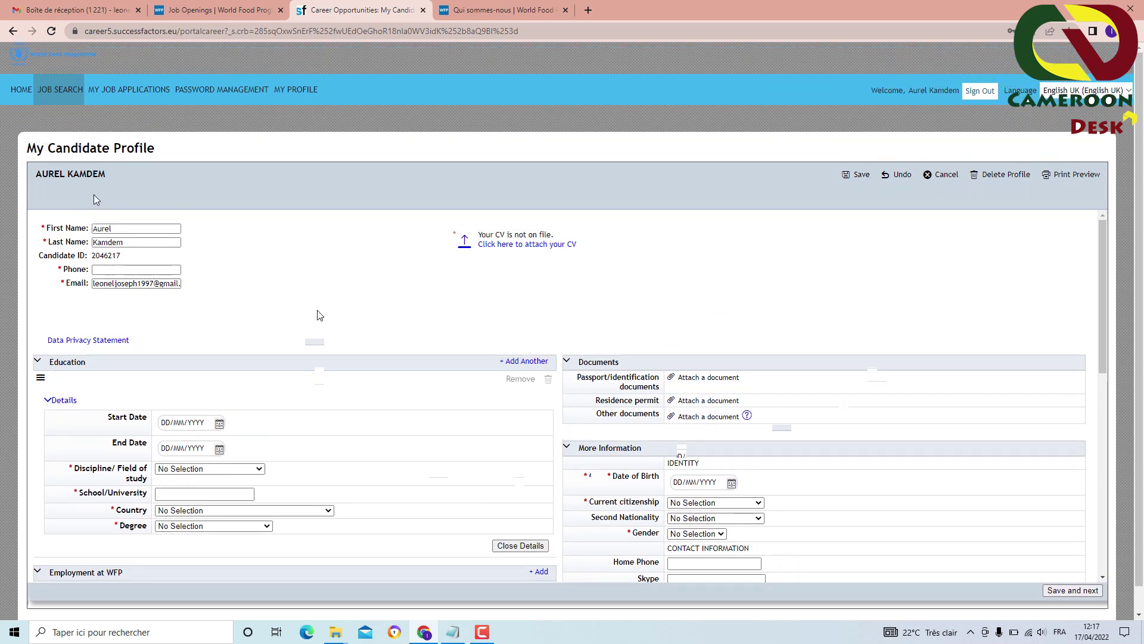
Examine the candidate profile form from the contact details and CV upload through education, employment, languages and roster availability.
scroll(500, 419, down, 1)
scroll(357, 358, down, 8)
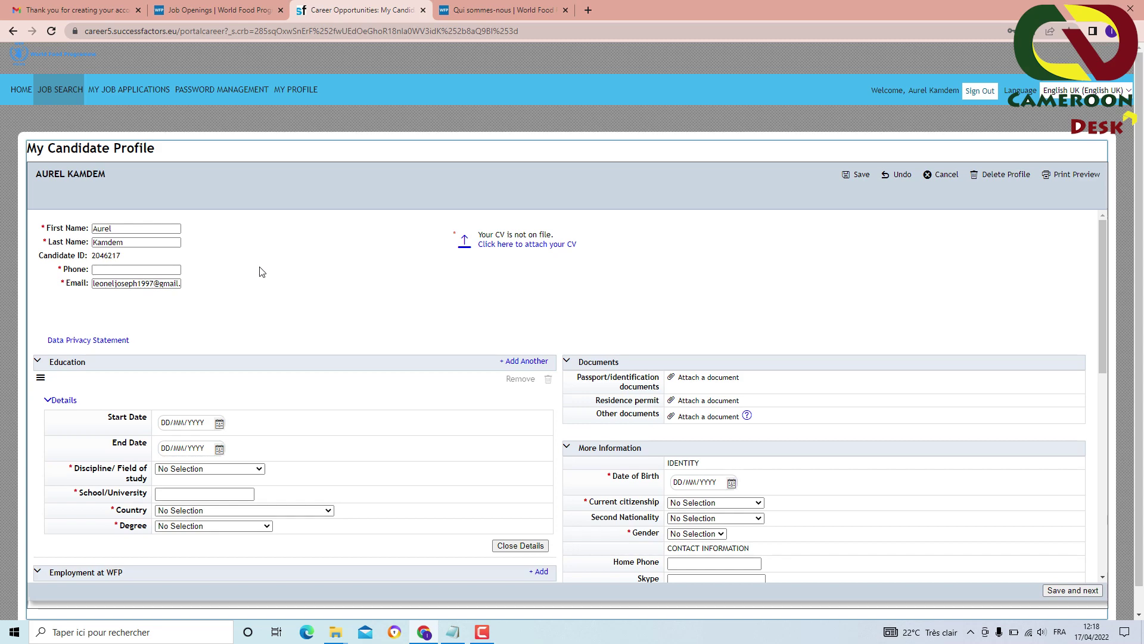
scroll(255, 298, down, 1)
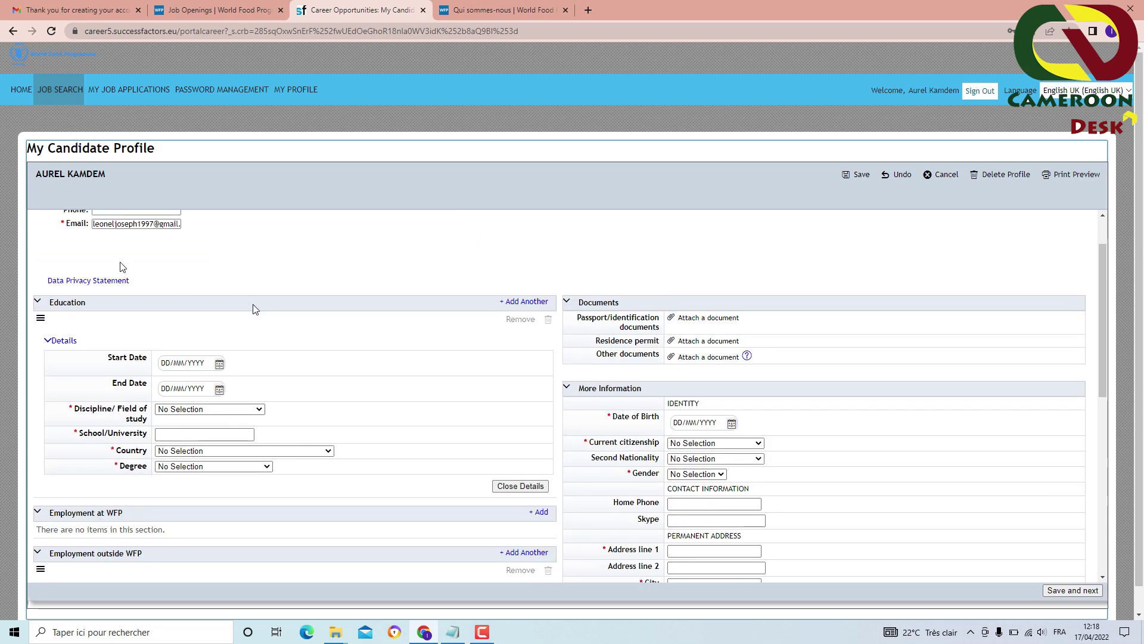
scroll(118, 269, up, 1)
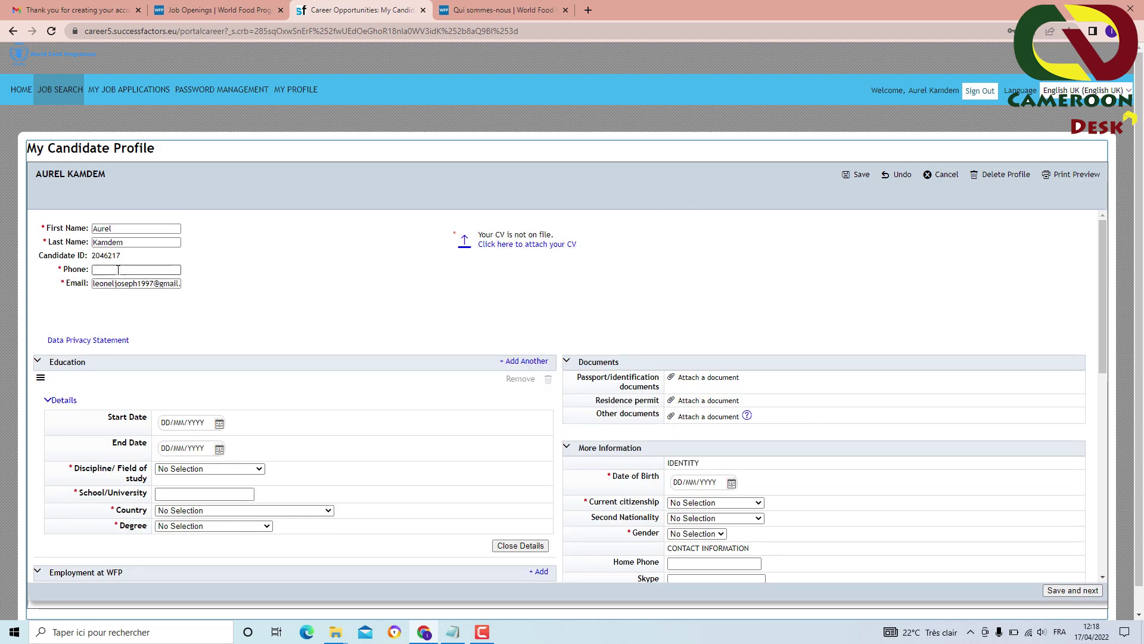
scroll(131, 287, down, 5)
scroll(131, 287, up, 5)
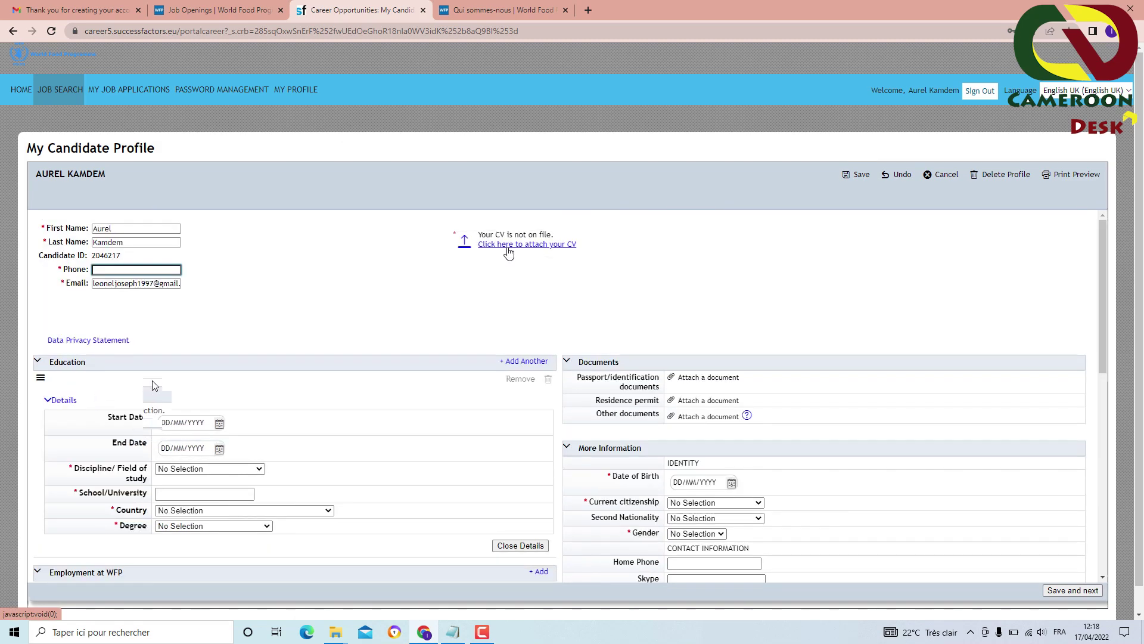
scroll(358, 358, down, 5)
scroll(508, 253, up, 5)
scroll(226, 541, down, 8)
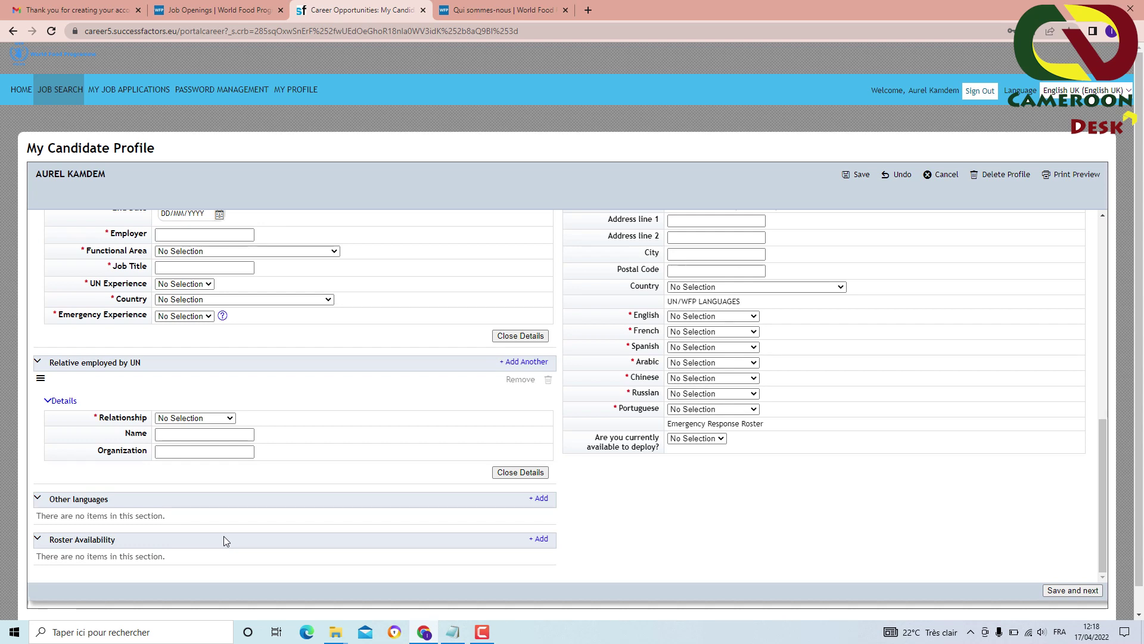
scroll(268, 578, up, 10)
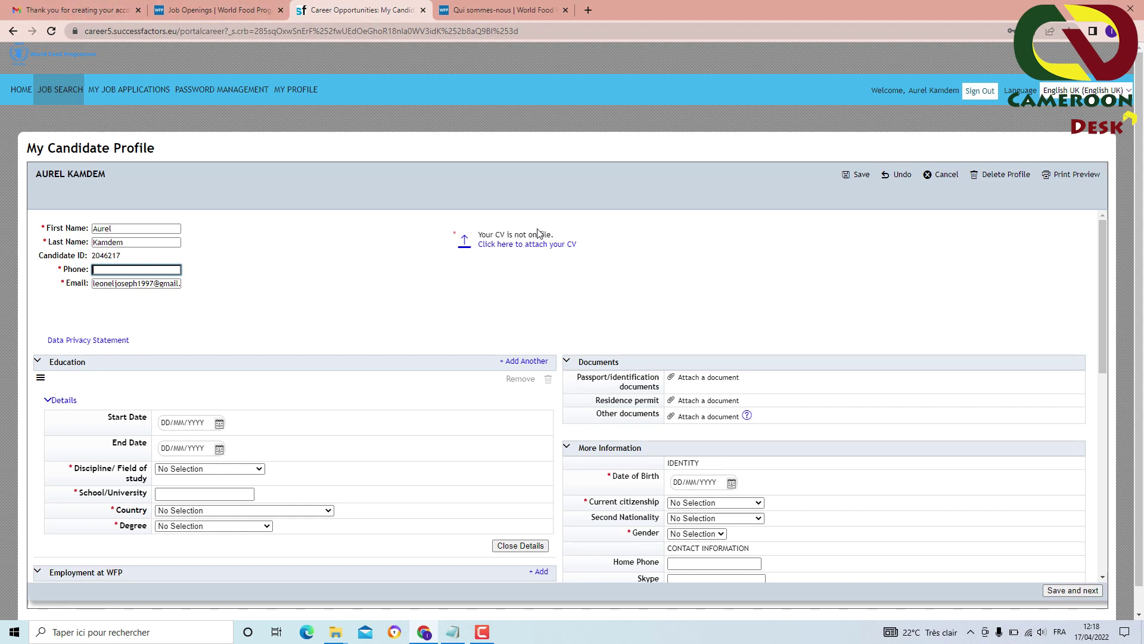
Read the World Food Programme account activation e-mail in Gmail.
click(83, 9)
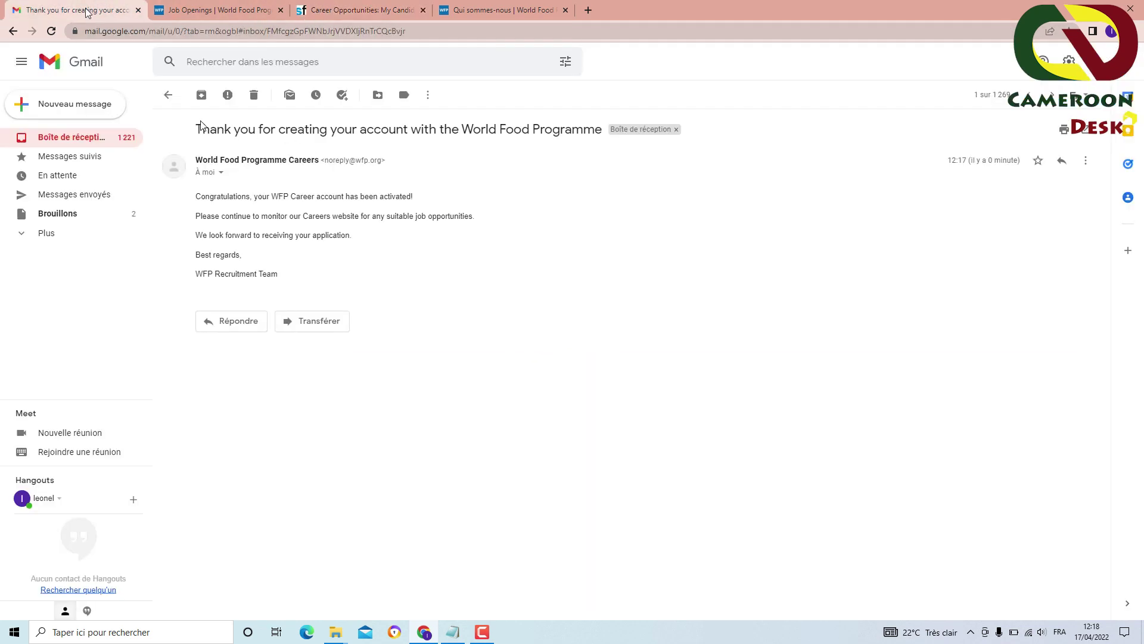
drag(195, 129, 573, 129)
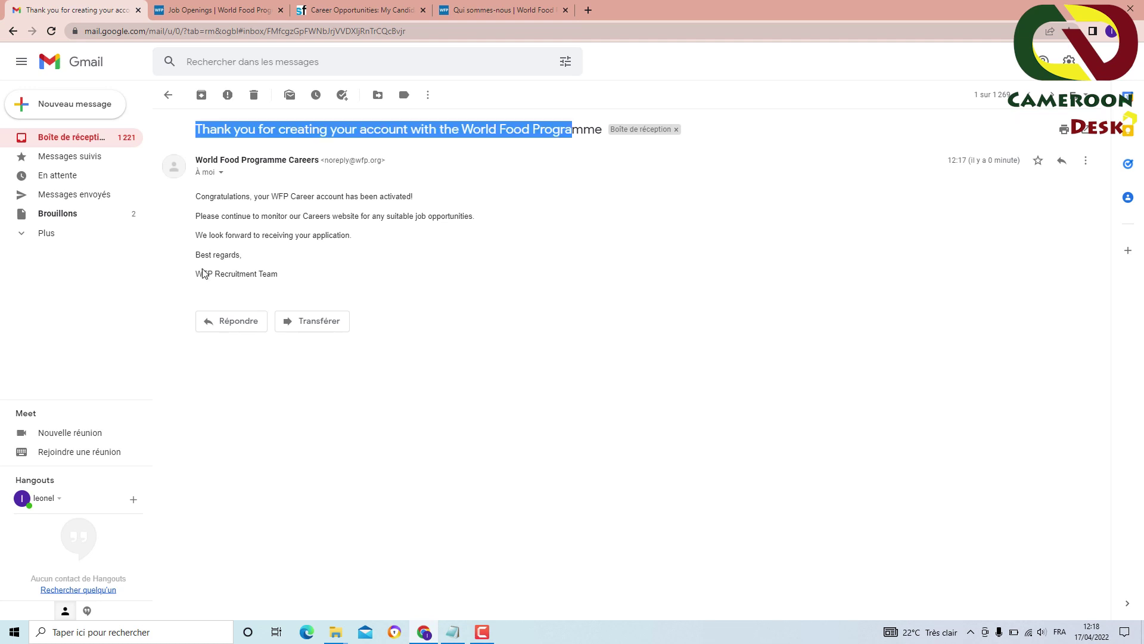
drag(210, 196, 279, 274)
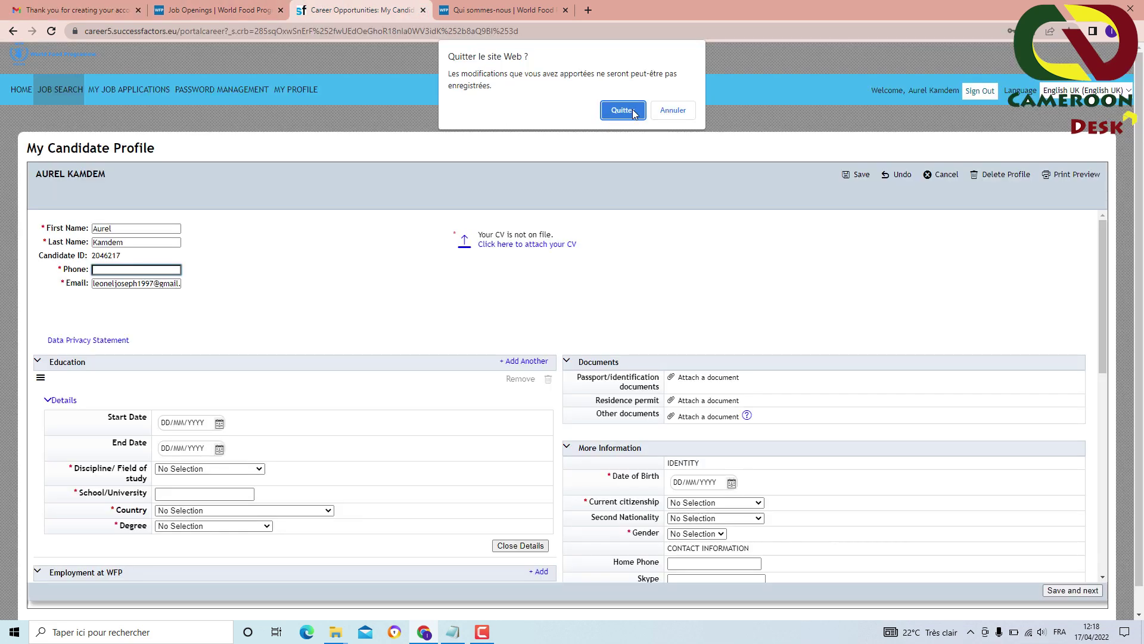
Stay on the candidate profile page and try to save the profile and continue.
click(673, 110)
click(1073, 590)
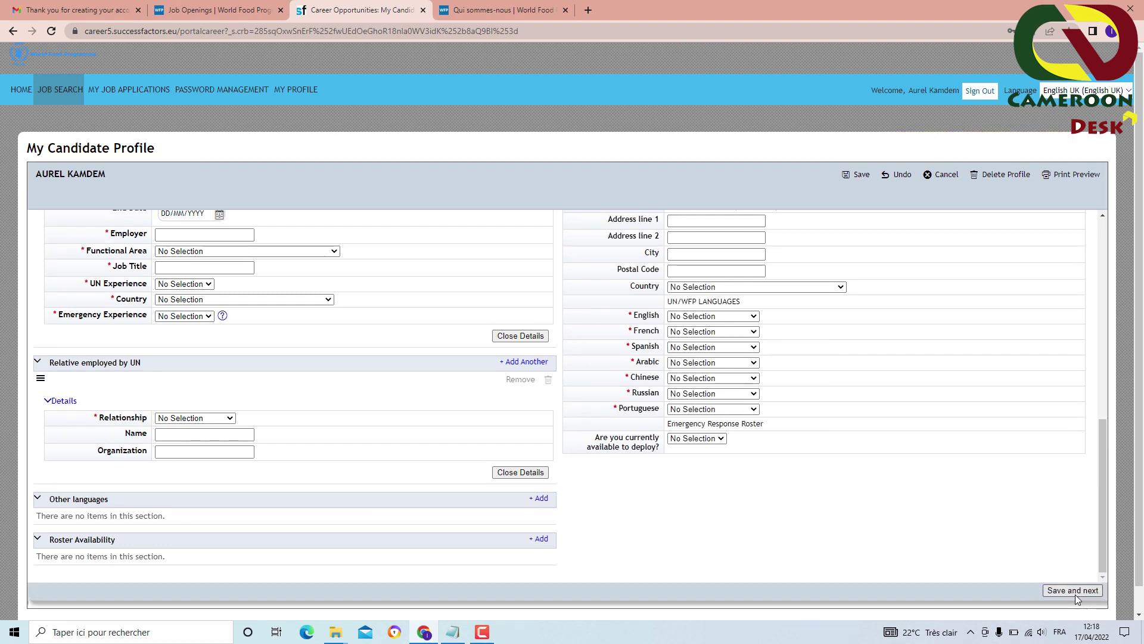
click(1073, 590)
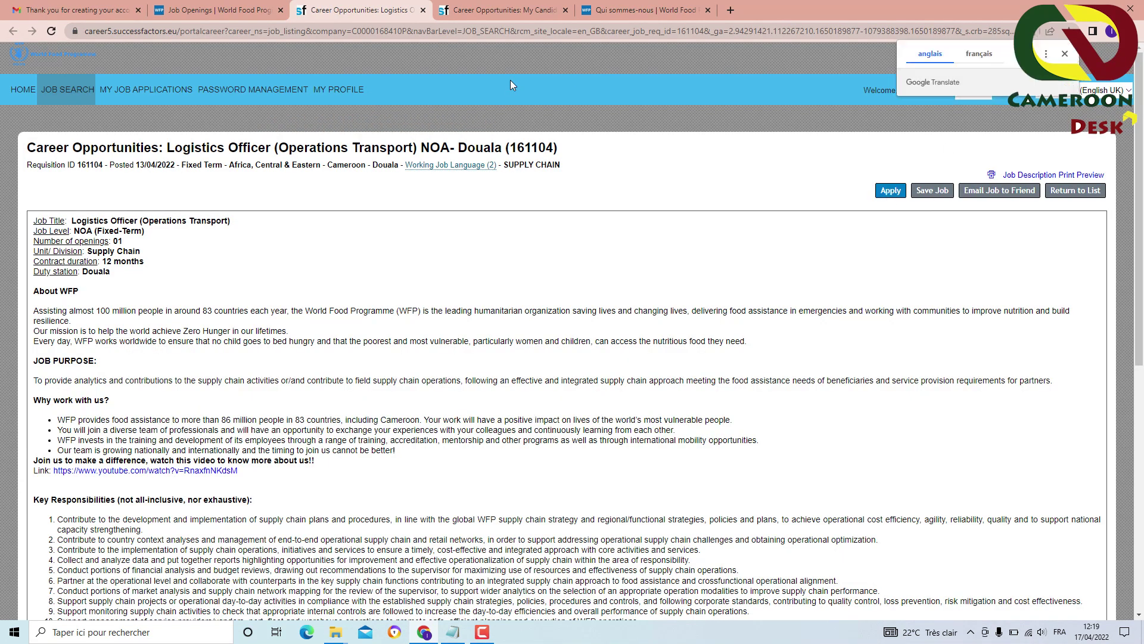
Apply again from the Logistics Officer listing and close the duplicate candidate profile tab.
click(890, 193)
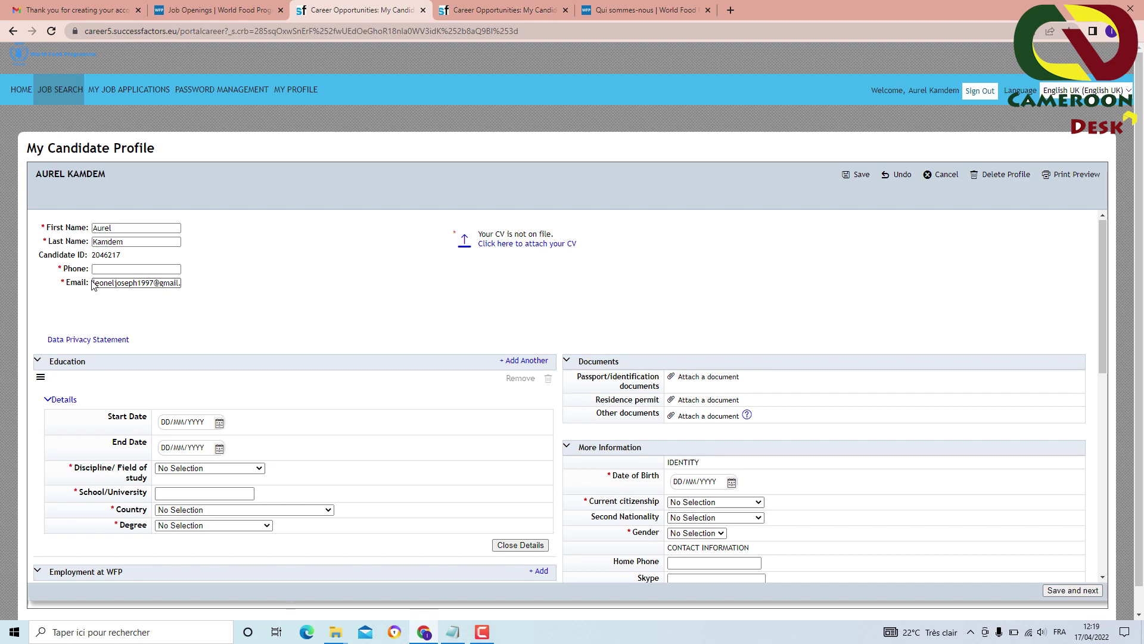
click(553, 12)
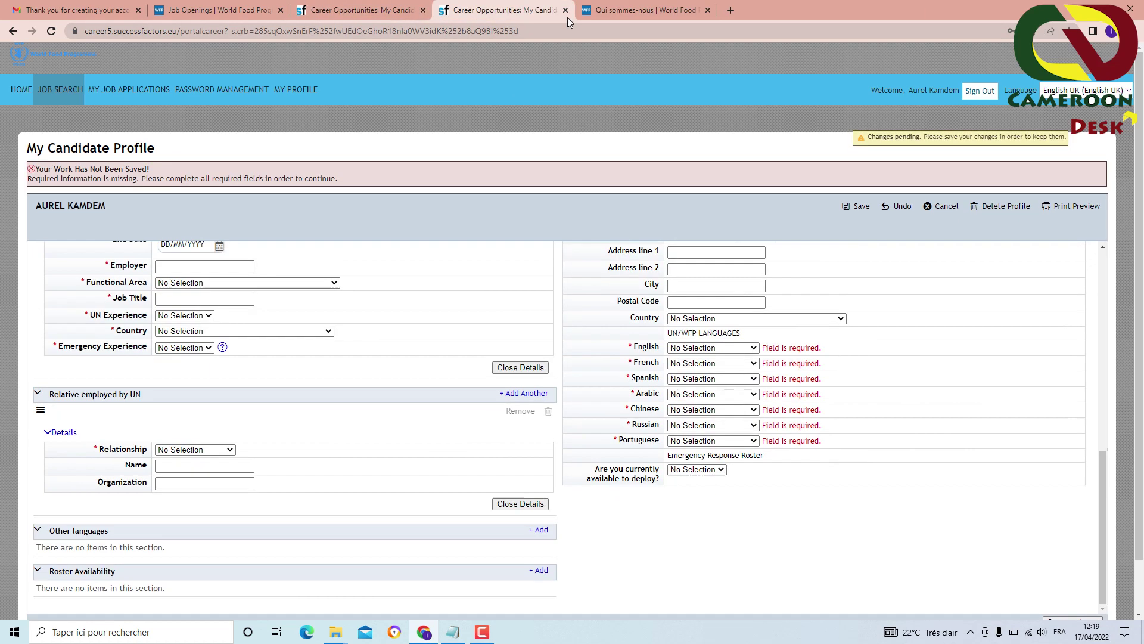
click(566, 12)
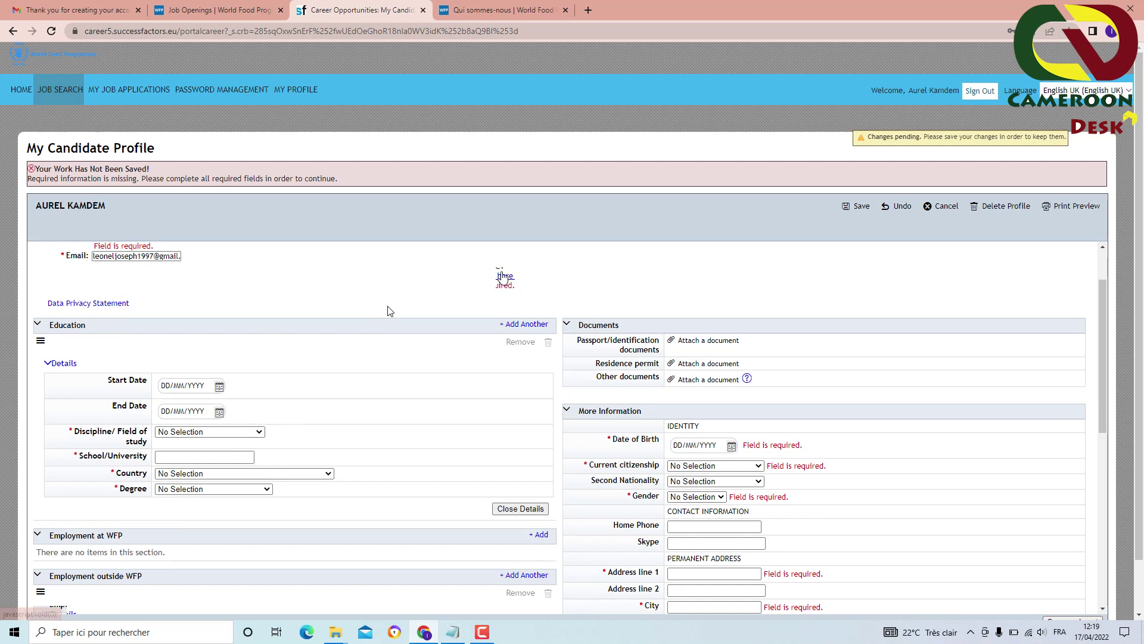
Examine which candidate profile fields are flagged as required, from the phone and CV to the UN/WFP languages.
scroll(388, 311, up, 2)
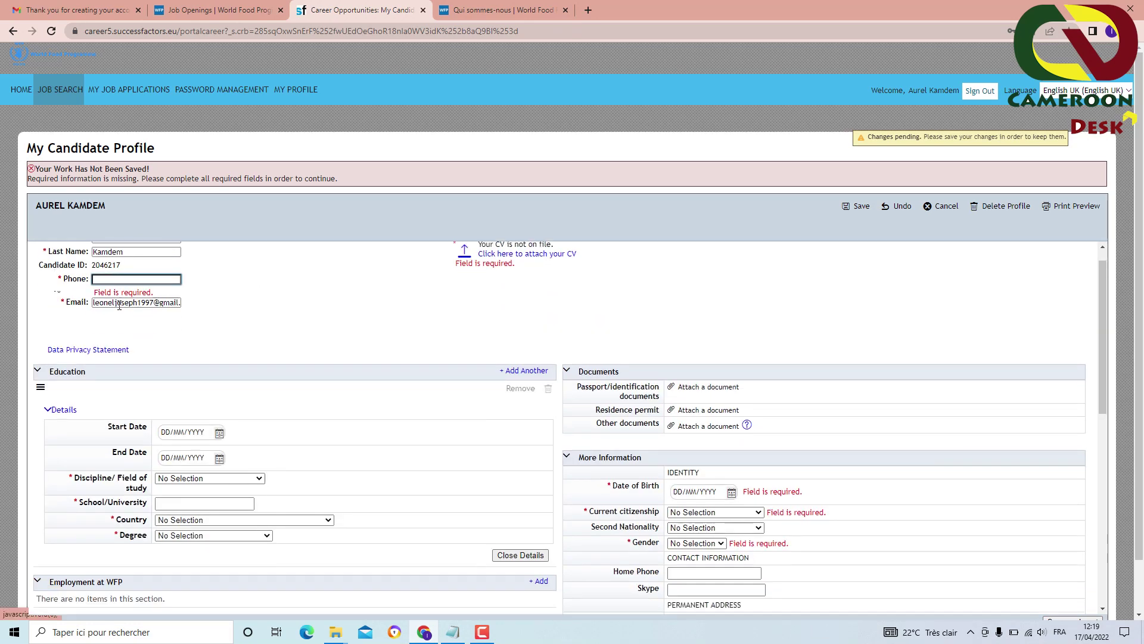
scroll(119, 304, down, 3)
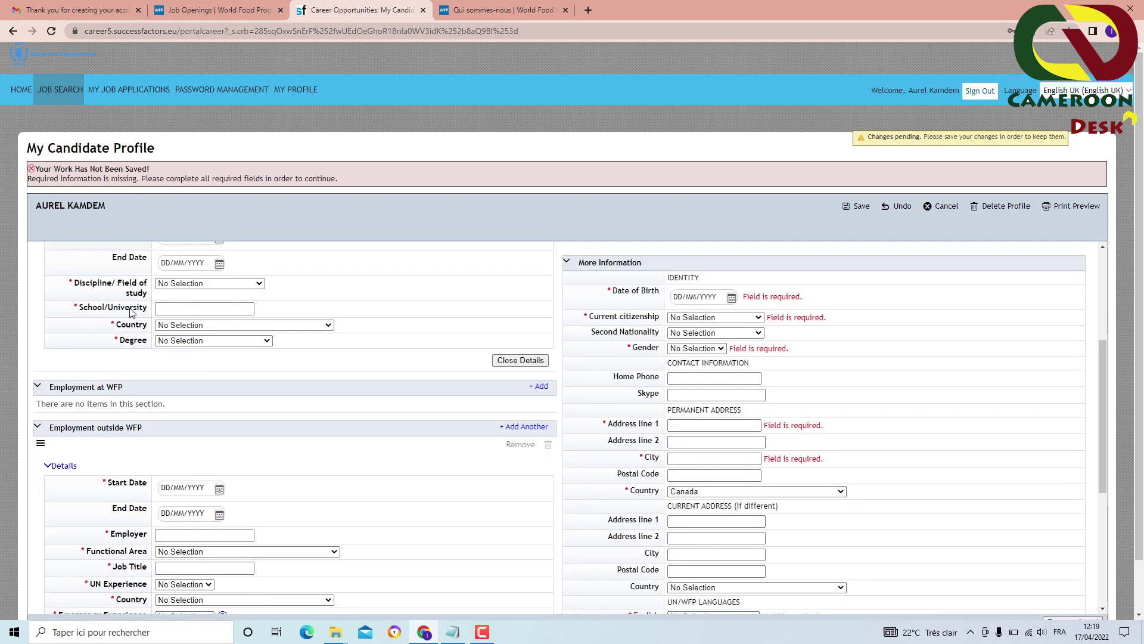
scroll(130, 313, down, 3)
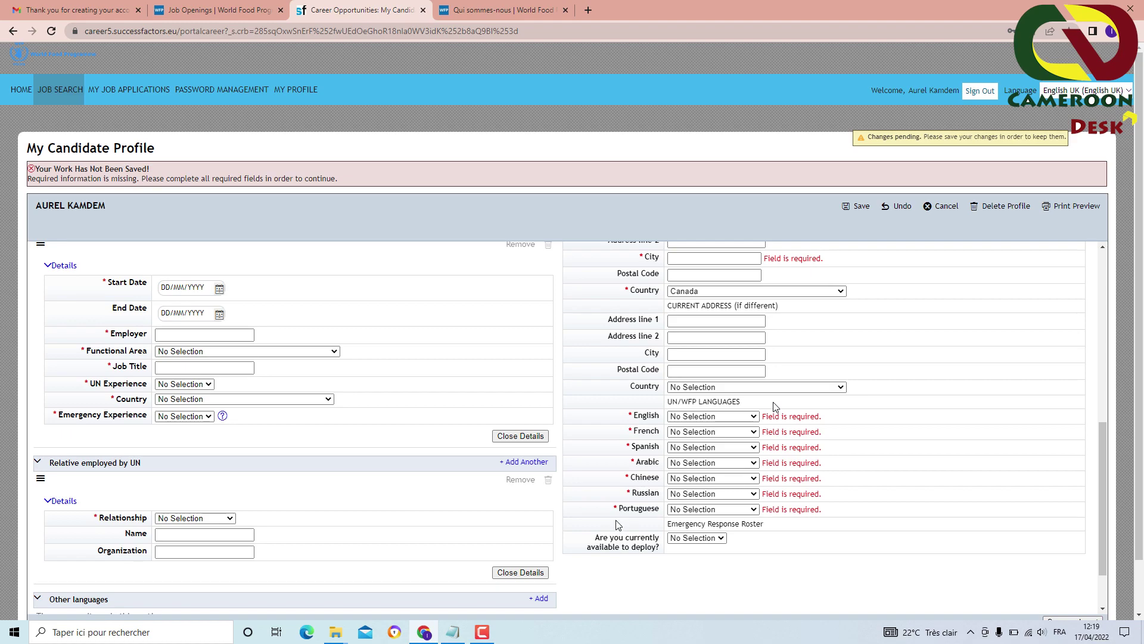
scroll(610, 535, down, 4)
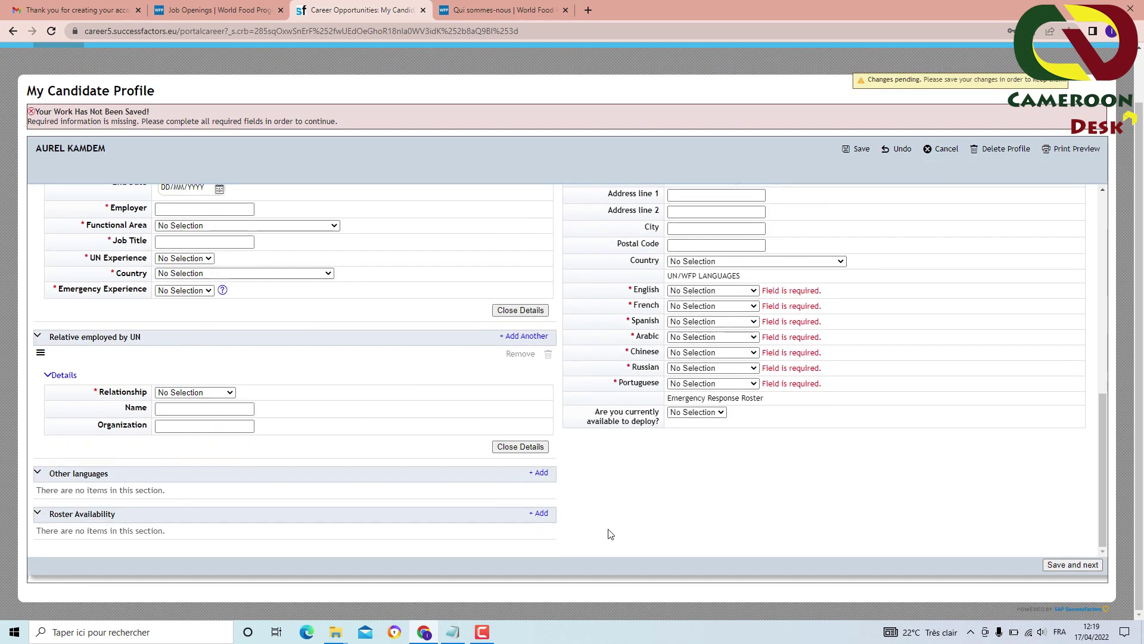
scroll(876, 399, up, 1)
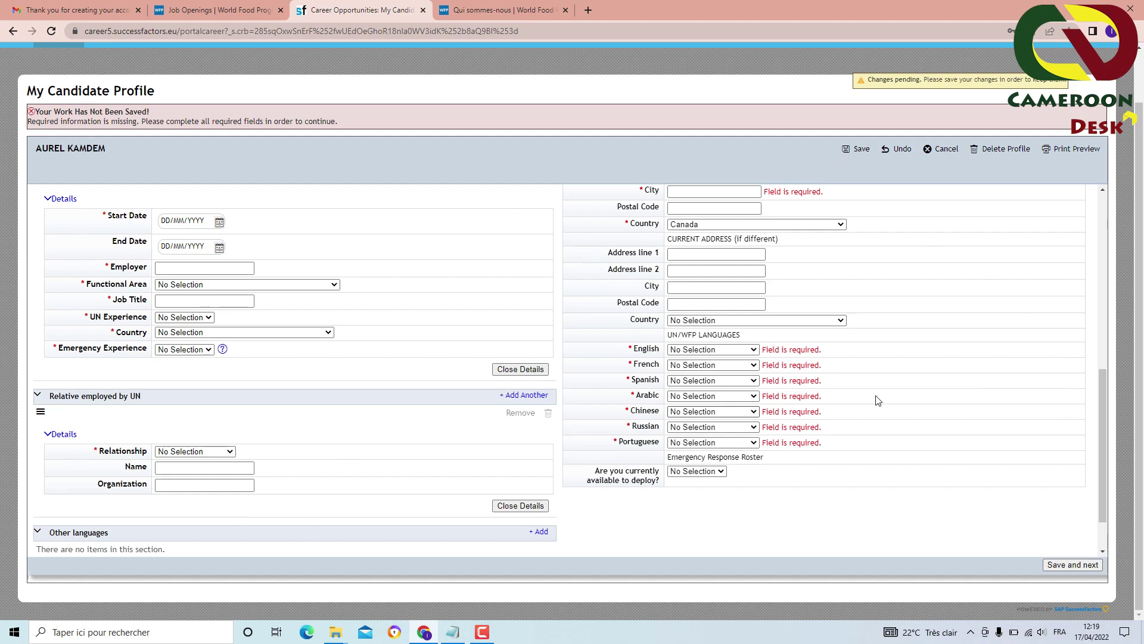
scroll(878, 401, up, 4)
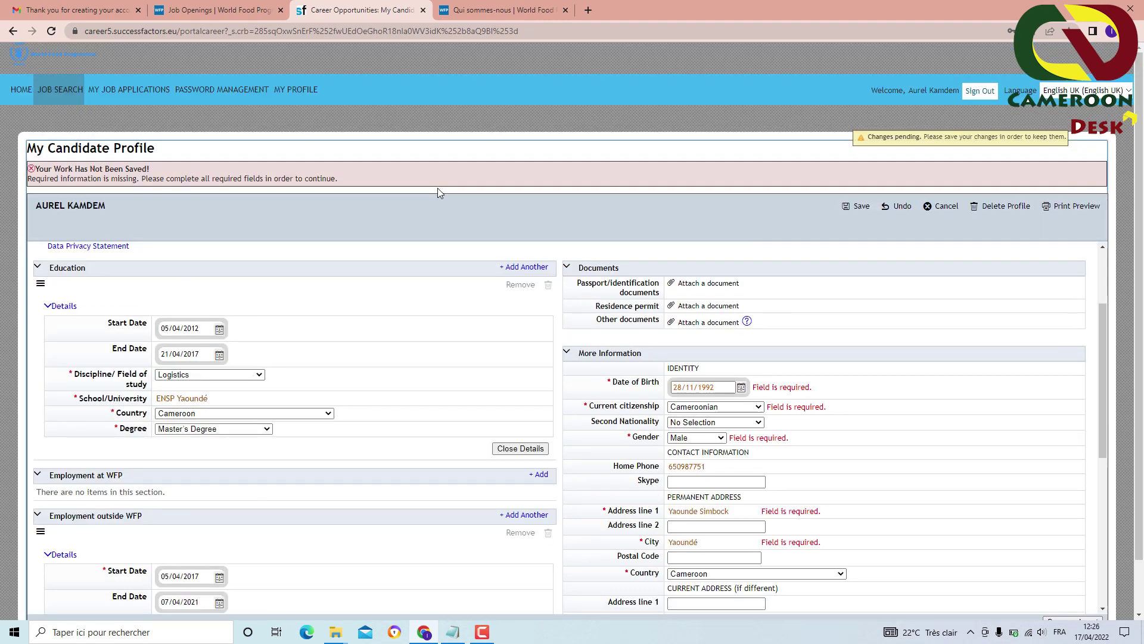
Review the completed education, outside-WFP employment, identity, address and language entries in the candidate profile.
scroll(303, 307, down, 1)
scroll(198, 366, down, 1)
scroll(197, 365, down, 5)
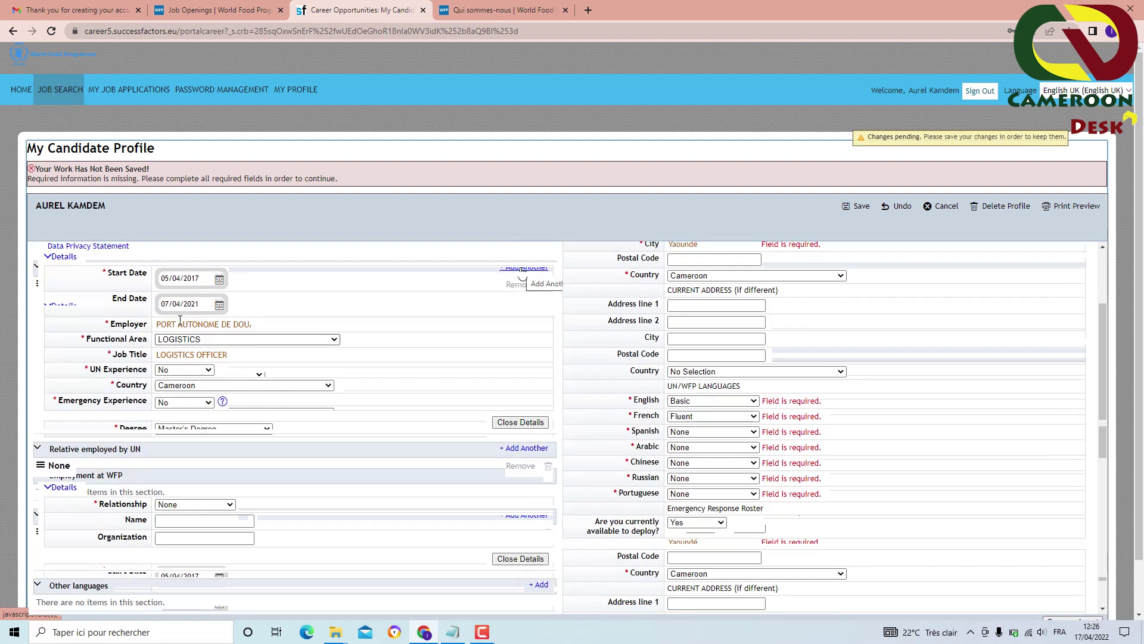
scroll(179, 334, up, 6)
scroll(127, 288, down, 4)
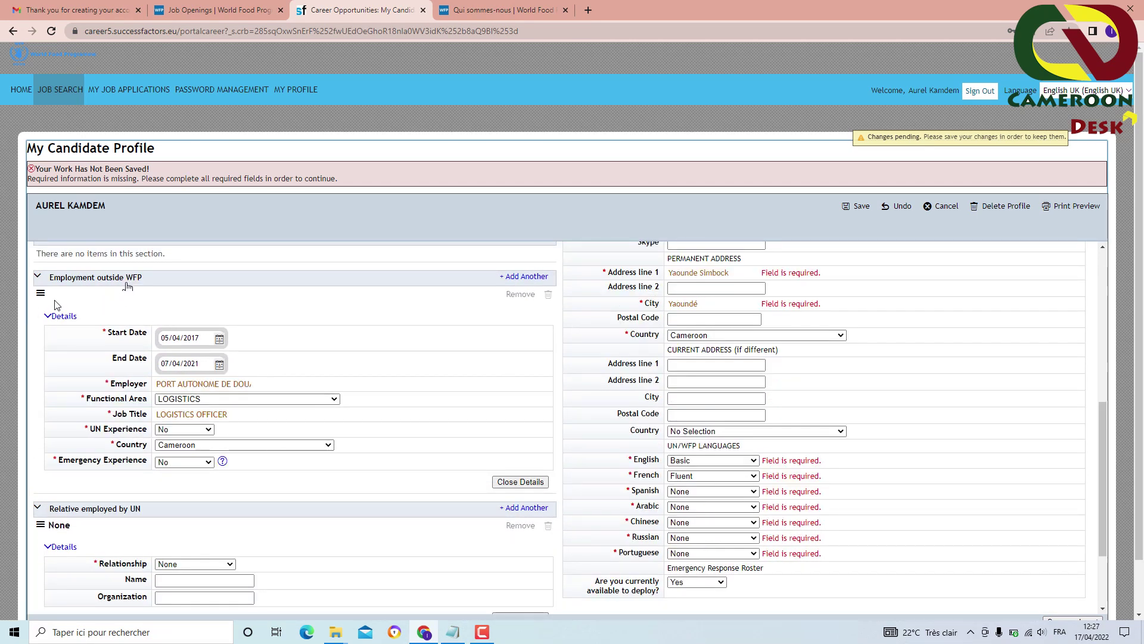
scroll(72, 358, up, 1)
scroll(74, 358, up, 1)
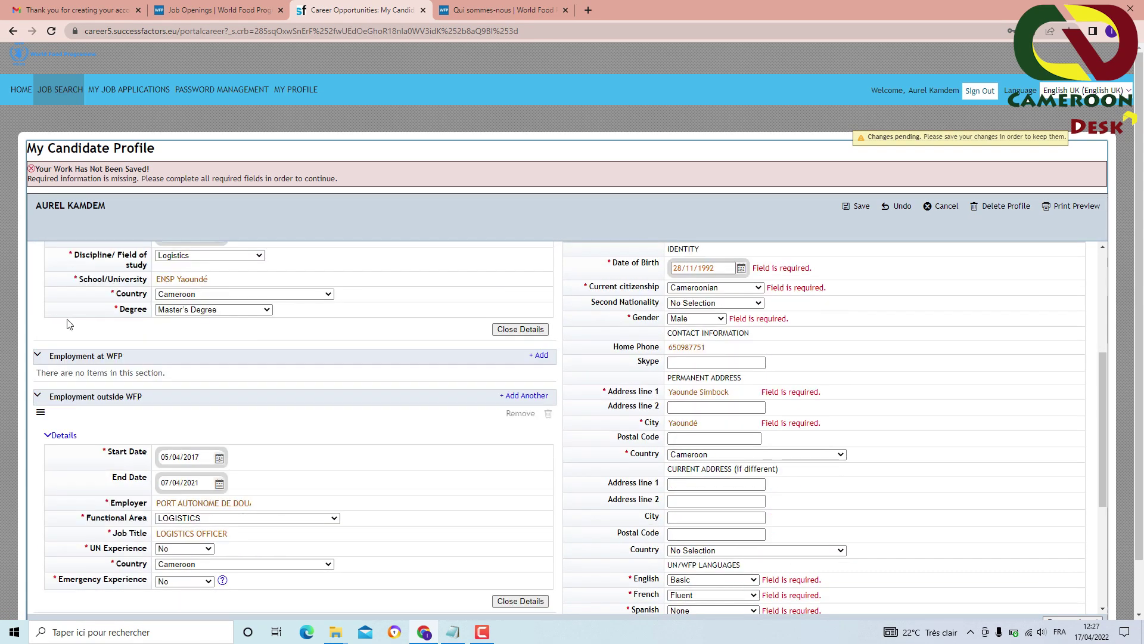
scroll(69, 334, down, 2)
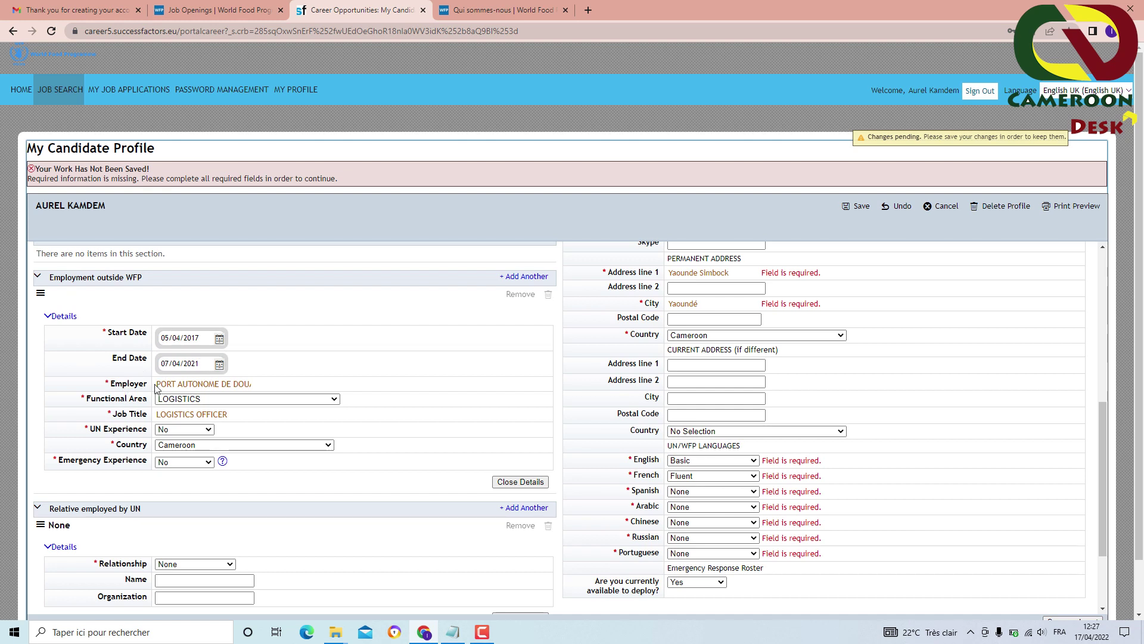
Check the outside-WFP employment choices, keeping LOGISTICS as functional area and No for both UN Experience and Emergency Experience.
click(246, 399)
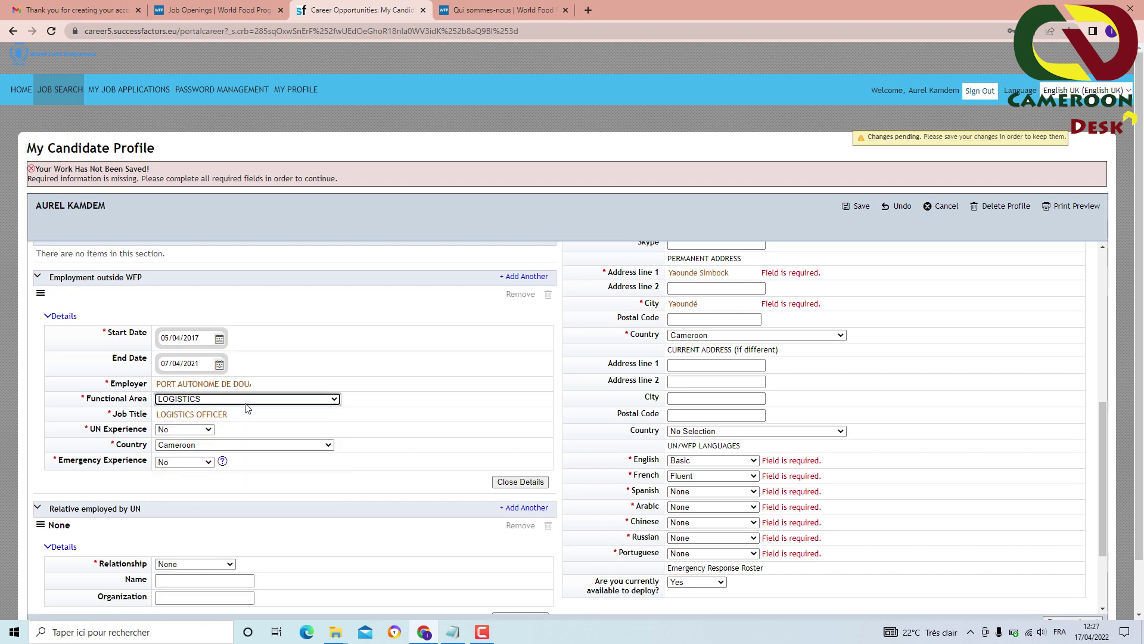
click(246, 400)
click(246, 401)
click(208, 430)
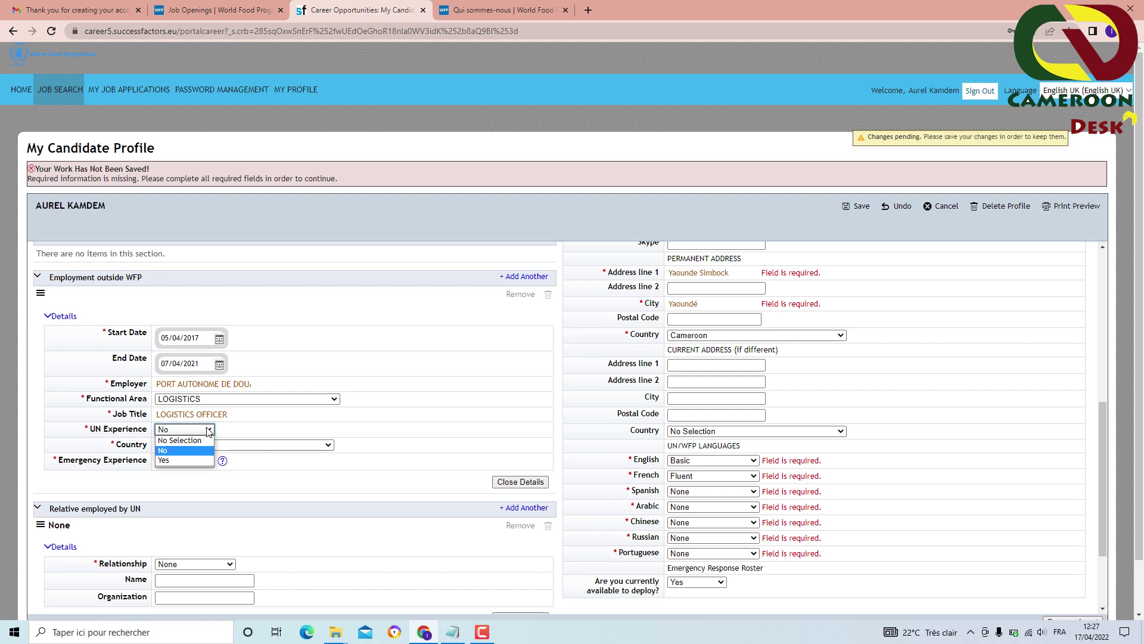
click(200, 452)
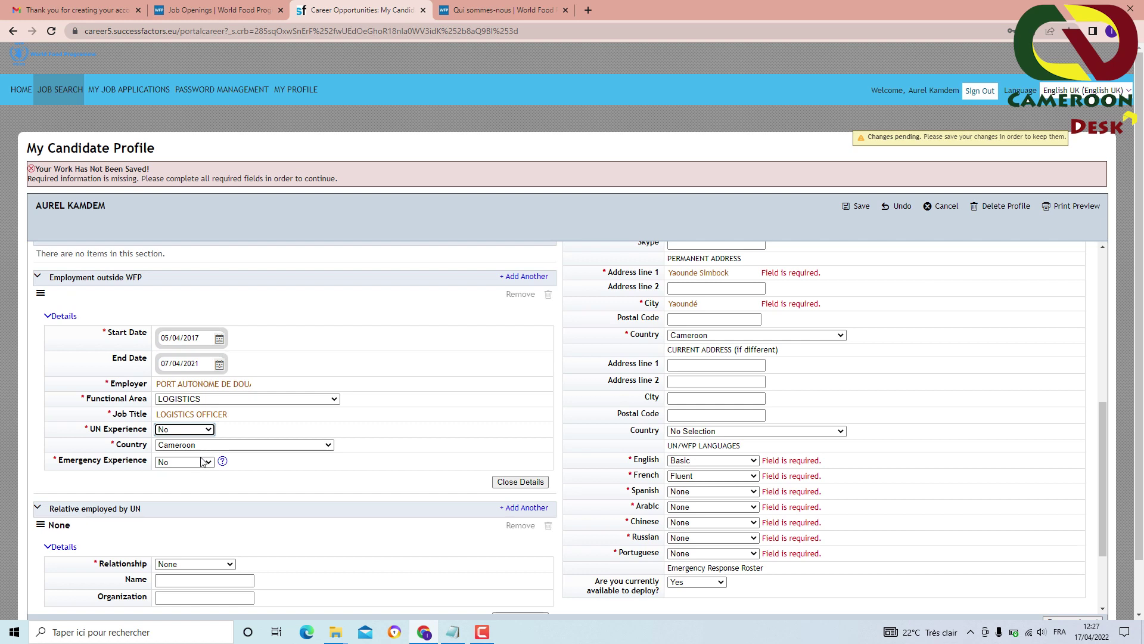
click(202, 462)
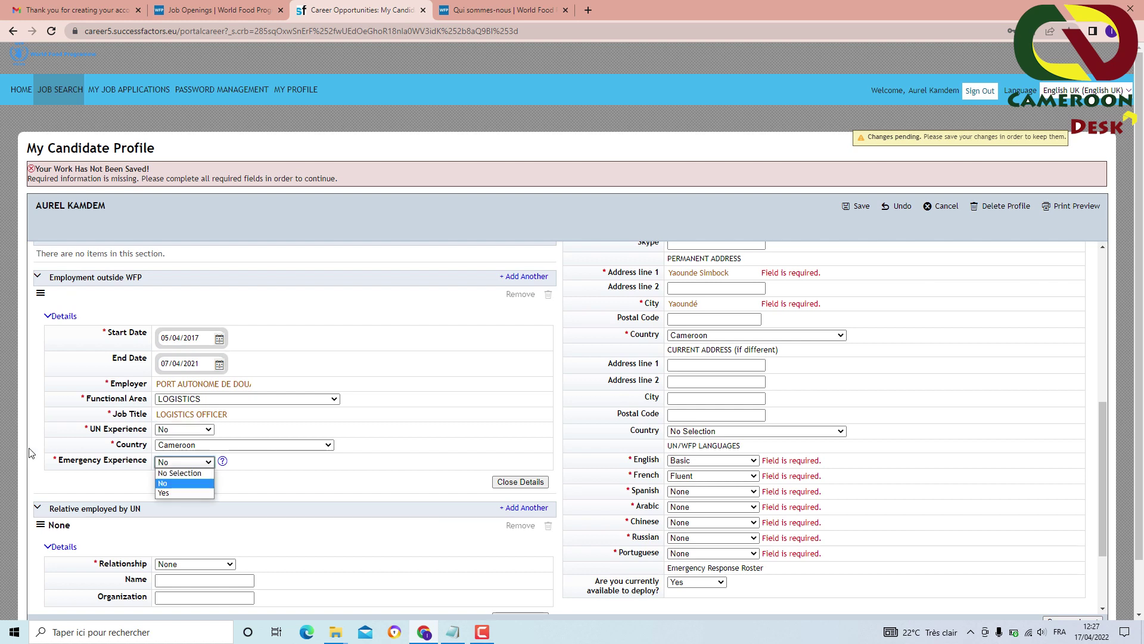
click(31, 453)
click(184, 462)
click(163, 483)
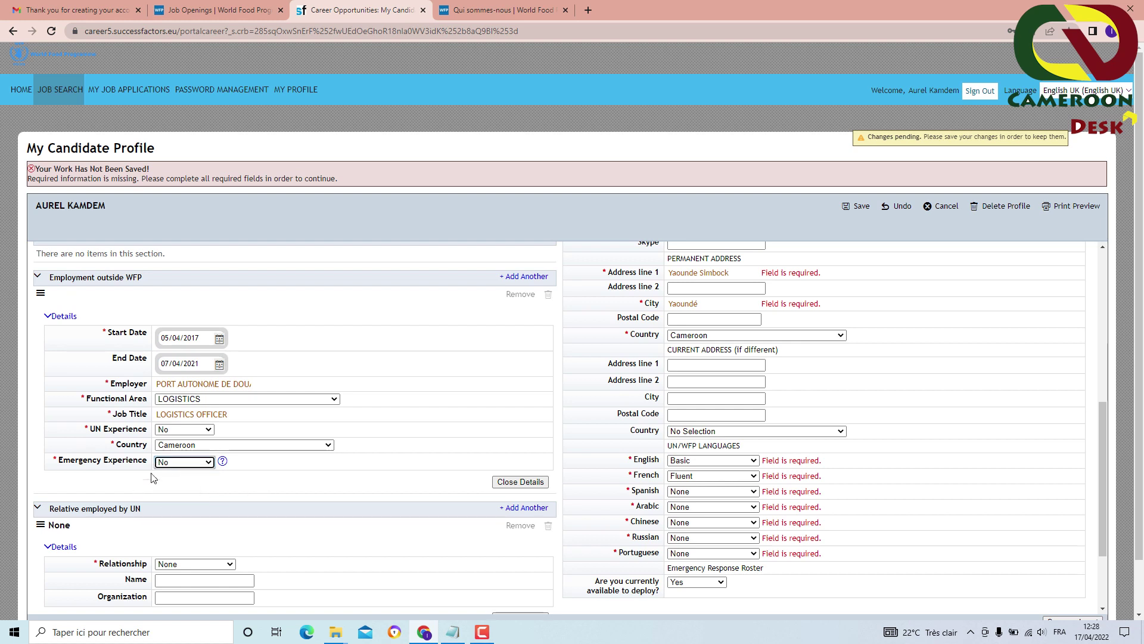
click(210, 463)
click(210, 463)
scroll(365, 367, up, 1)
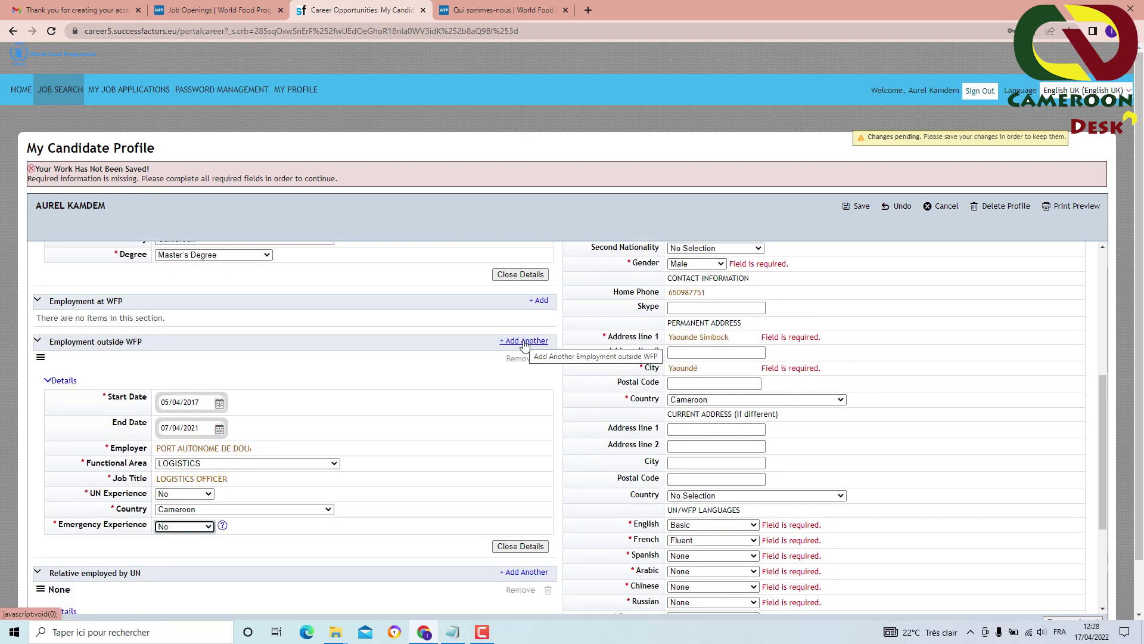
click(524, 341)
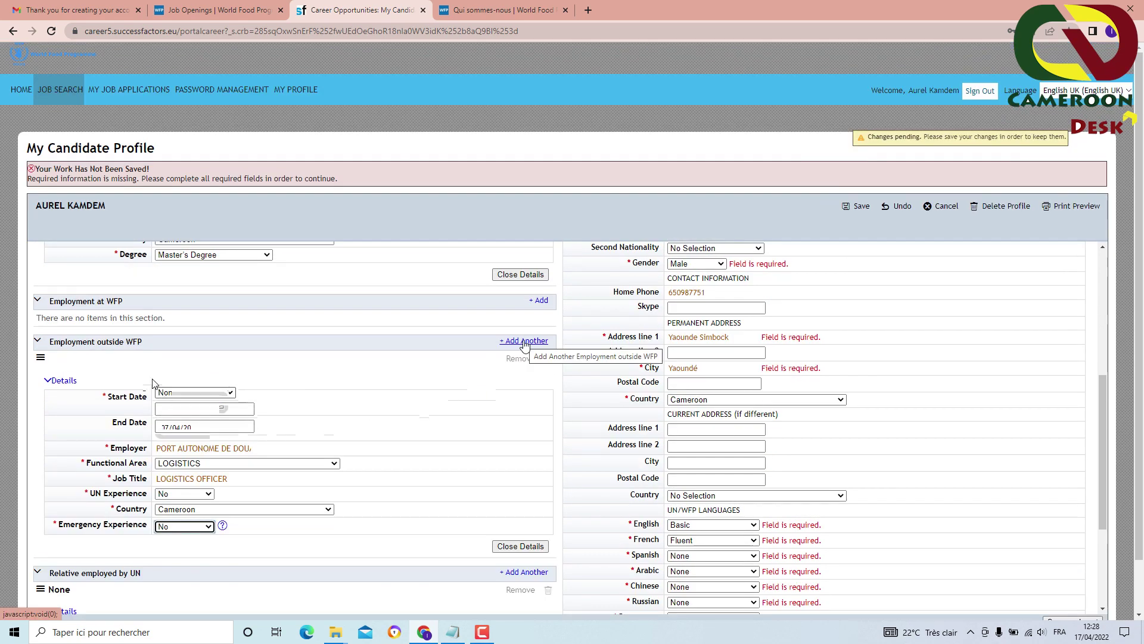
Check the relationship choices for a relative employed by the UN and keep None.
scroll(325, 344, down, 4)
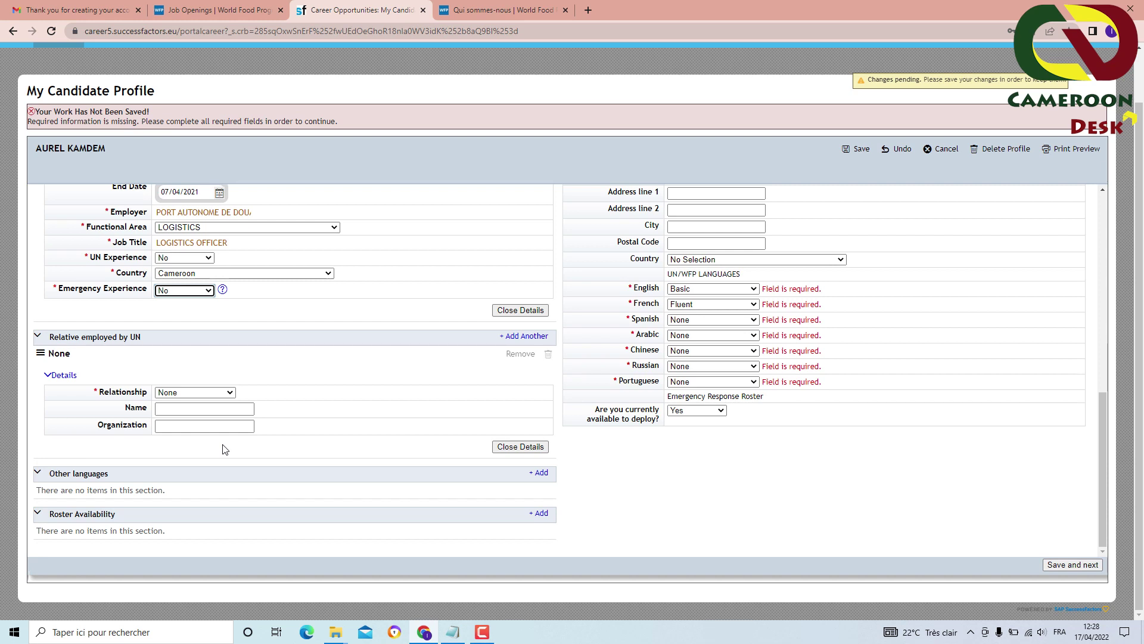
click(223, 394)
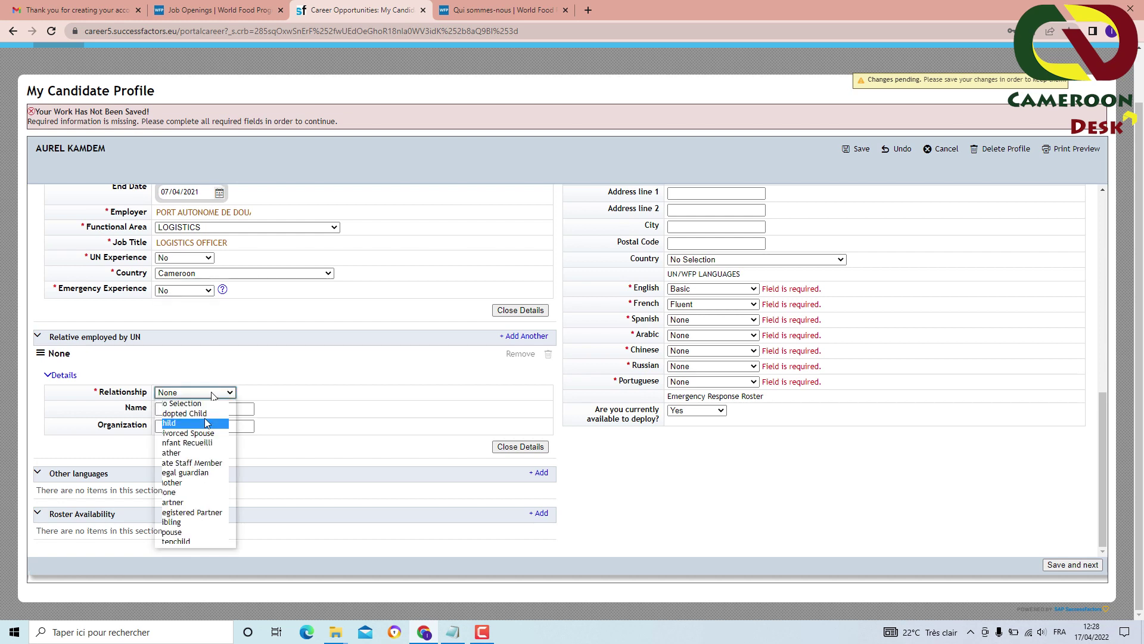
click(192, 492)
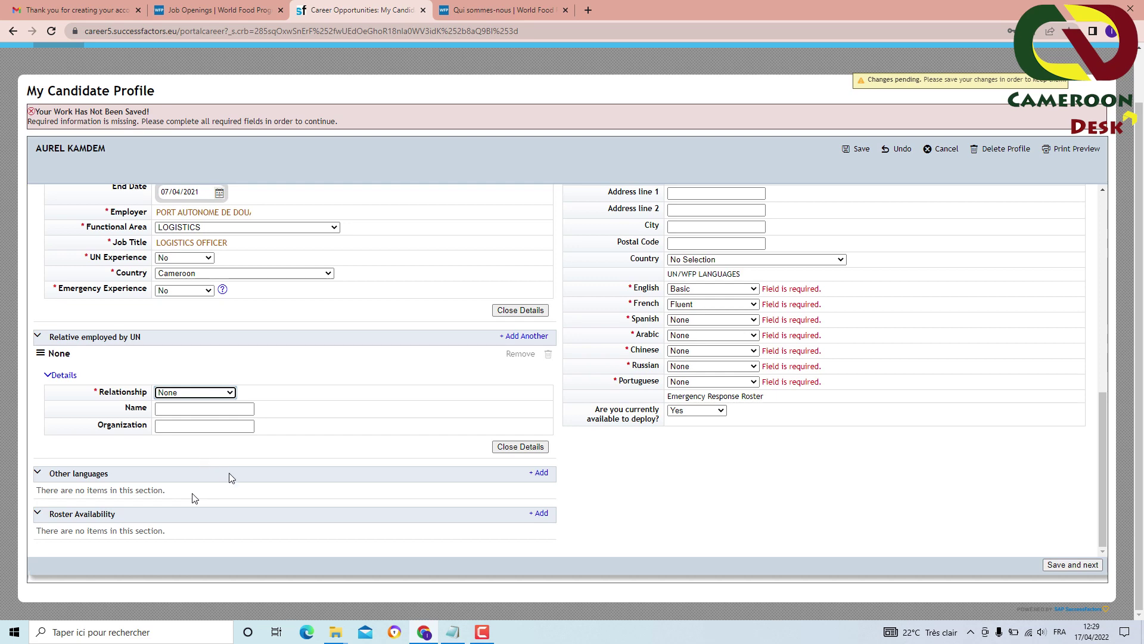
Recheck the phone, CV, documents, education, identity and address entries of the candidate profile.
scroll(677, 444, up, 1)
scroll(677, 443, up, 5)
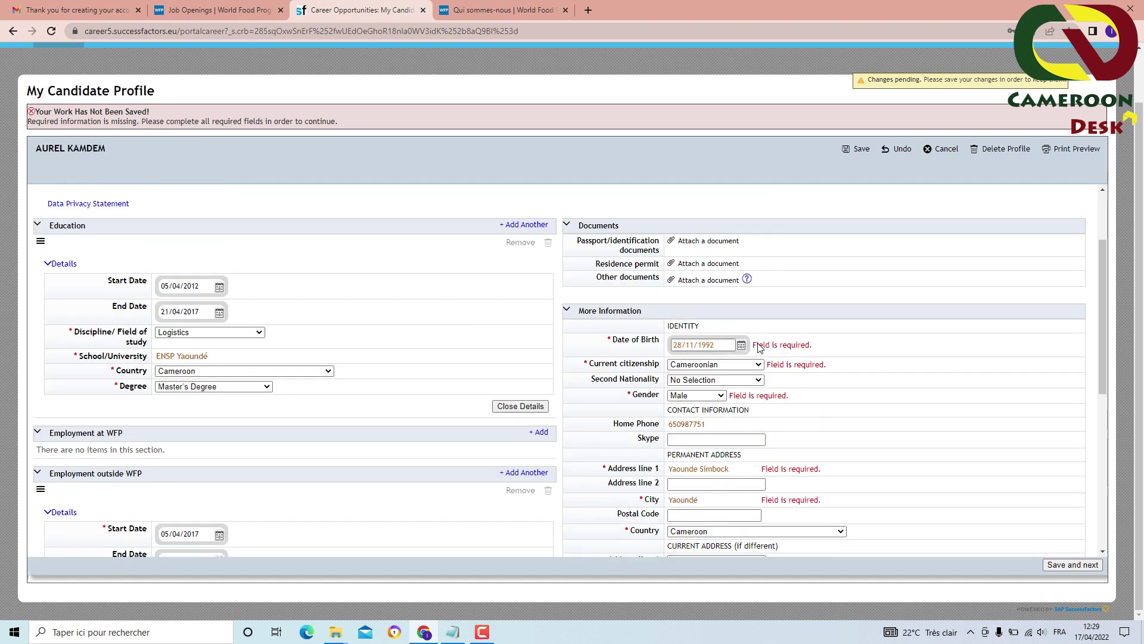
scroll(730, 304, up, 1)
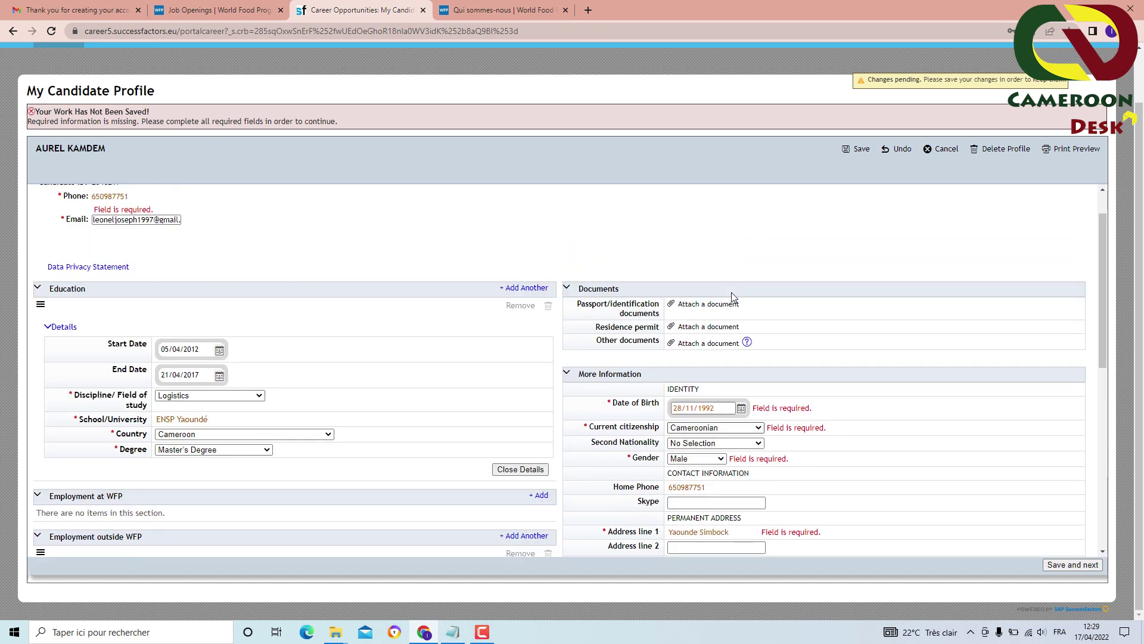
scroll(733, 296, up, 1)
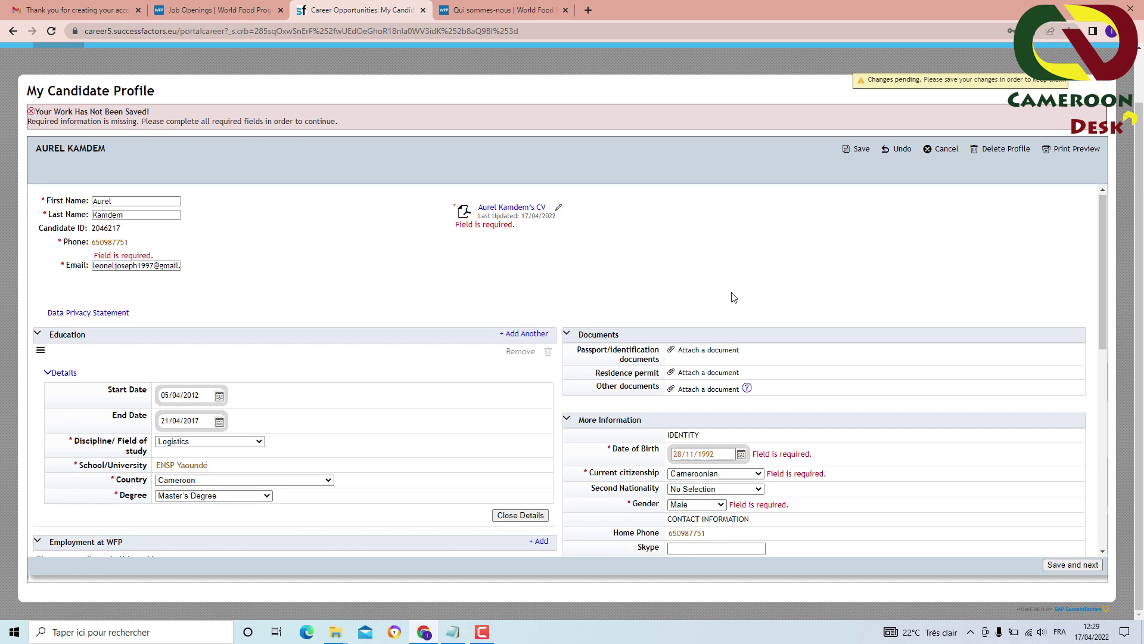
scroll(734, 297, down, 2)
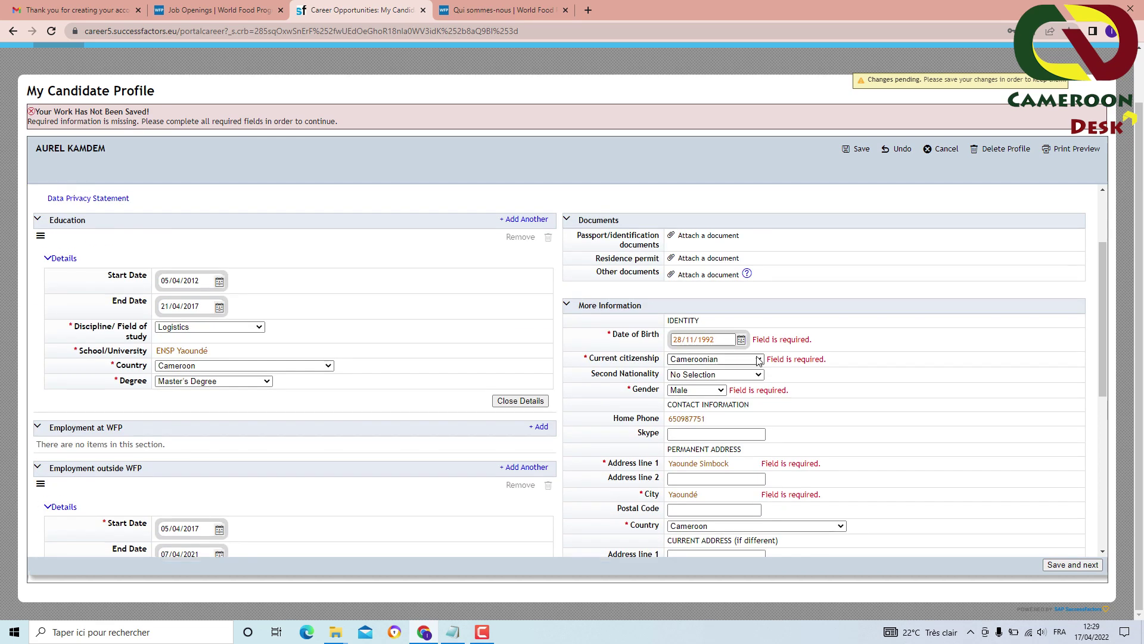
scroll(730, 258, down, 1)
scroll(696, 389, down, 1)
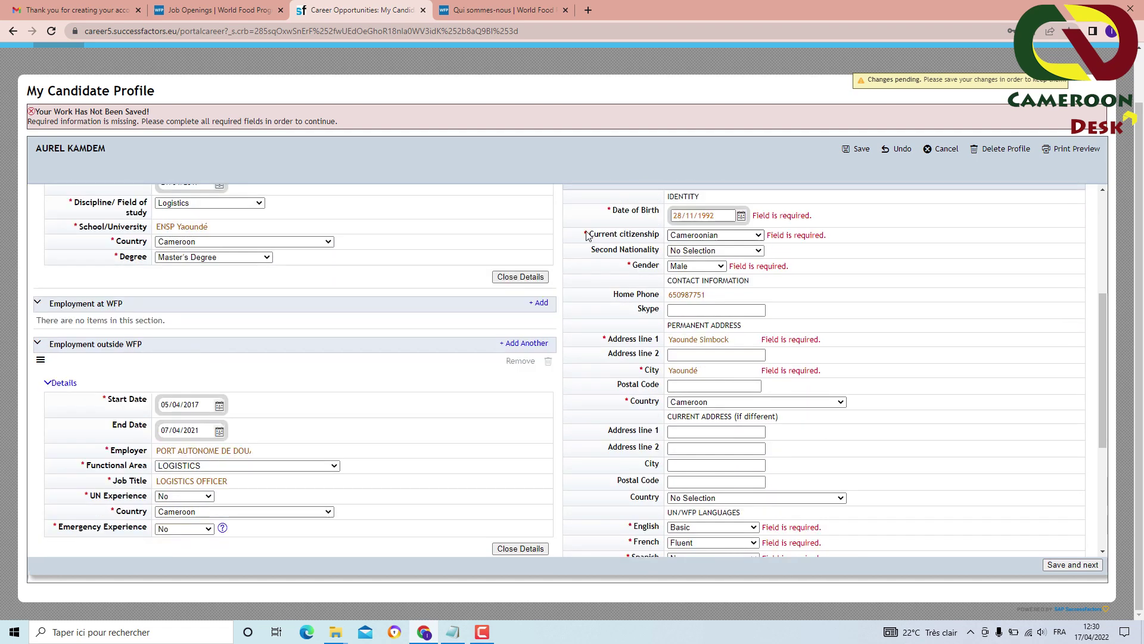
Save the candidate profile and continue to the application form, declining the browser's offer to store the address.
scroll(685, 316, down, 4)
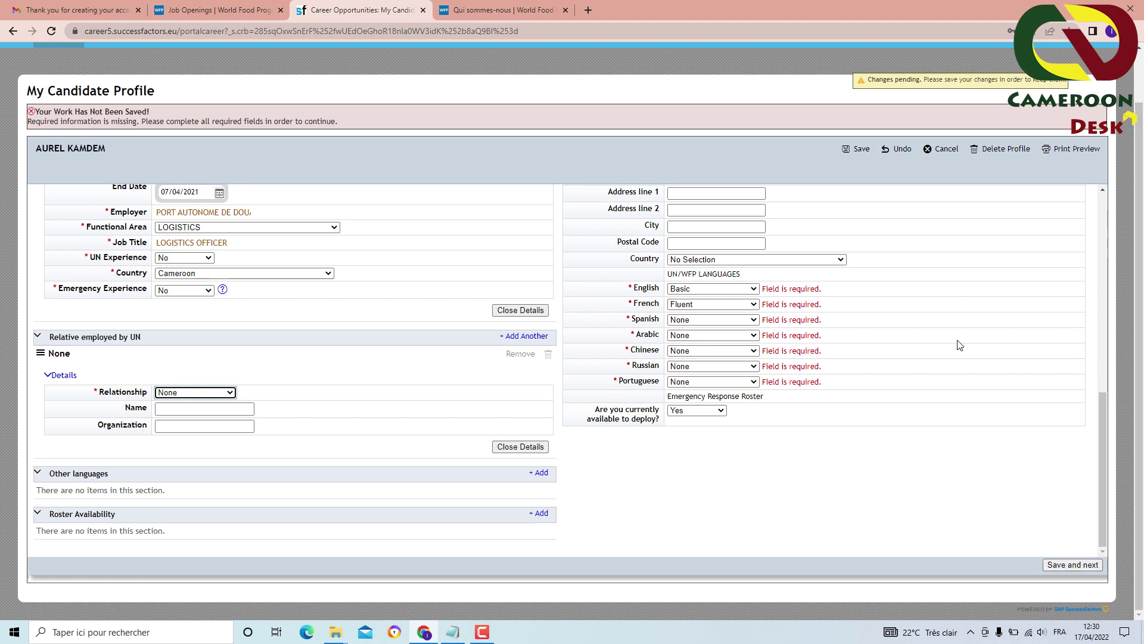
click(1067, 570)
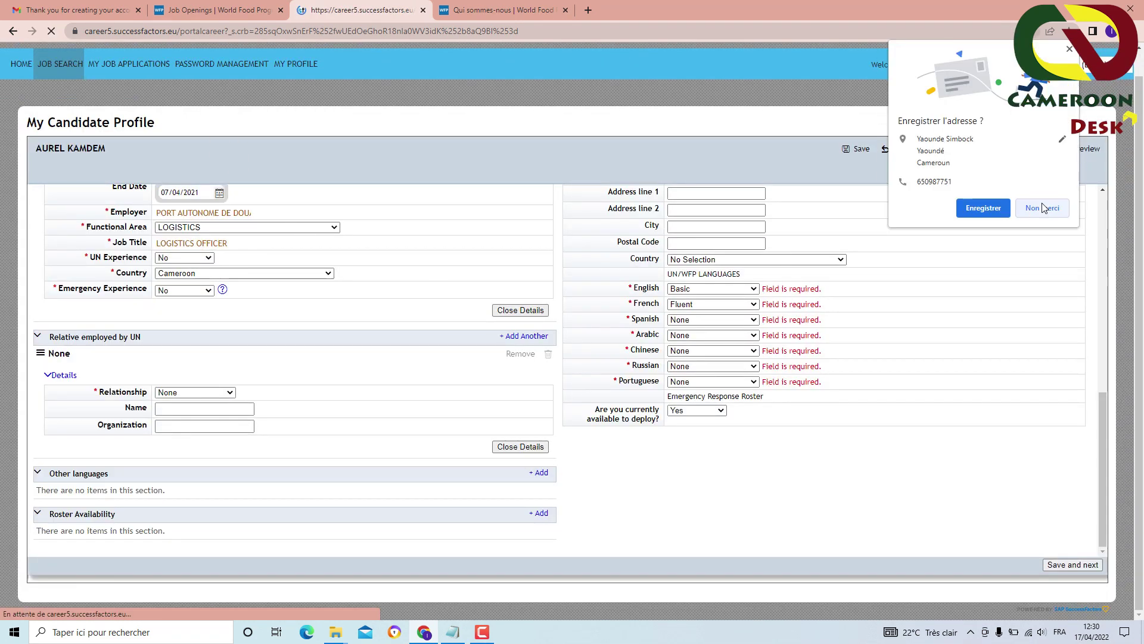
click(1043, 208)
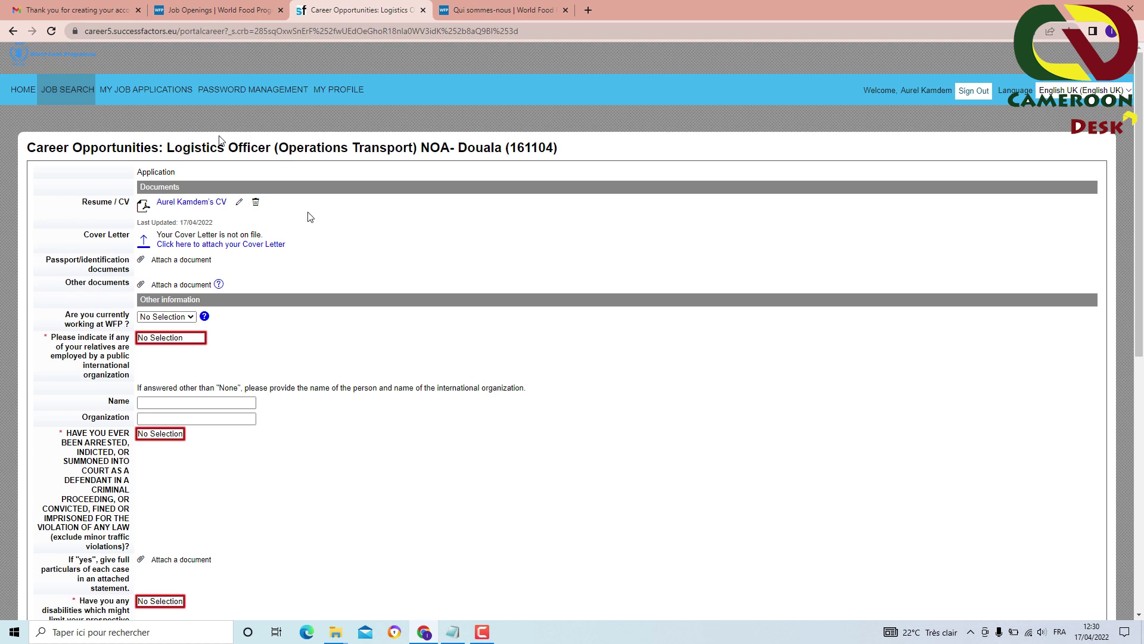
Upload the Lettre de Motivation PDF as the cover letter for the Logistics Officer application.
mouse_move(169, 147)
mouse_down()
mouse_move(277, 148)
mouse_move(168, 148)
mouse_up()
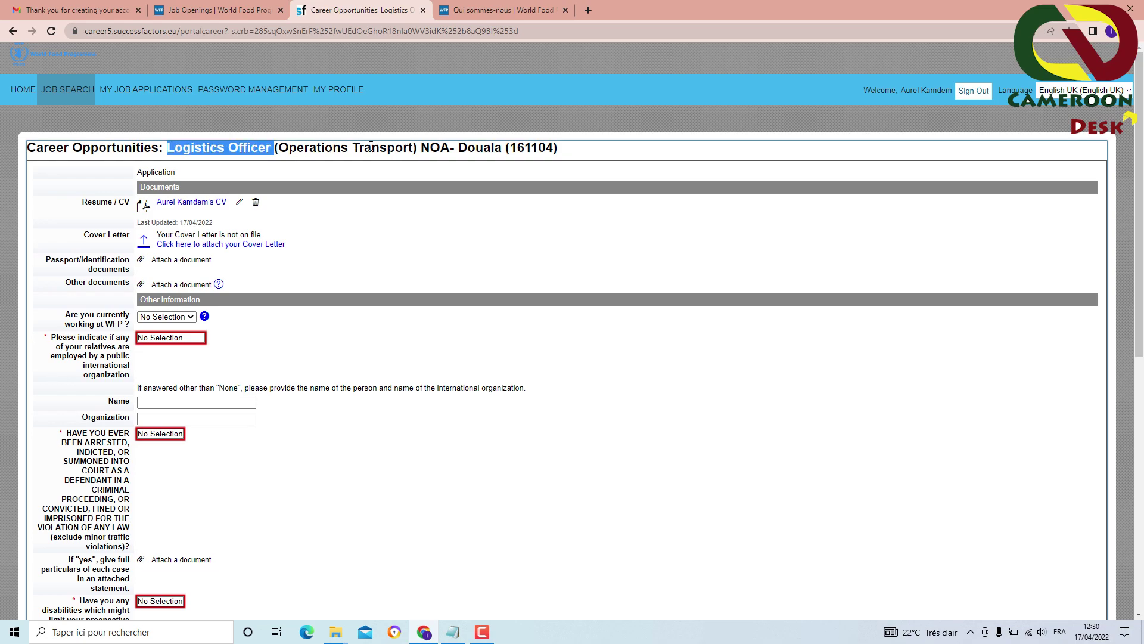
scroll(394, 180, down, 3)
scroll(452, 289, up, 3)
scroll(434, 314, down, 1)
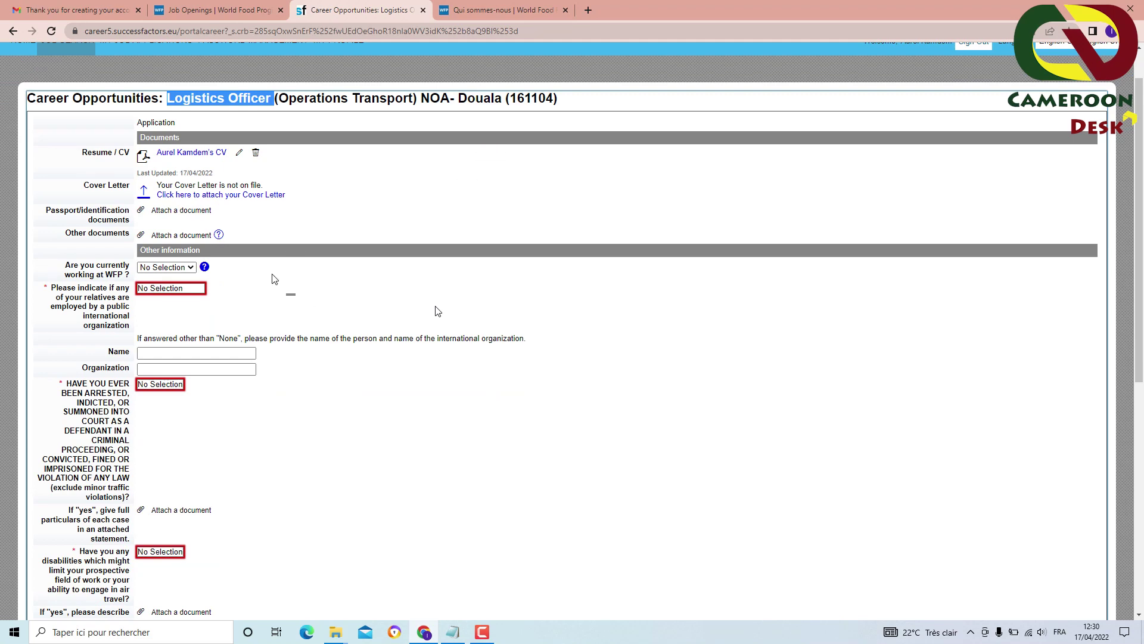
scroll(438, 311, up, 1)
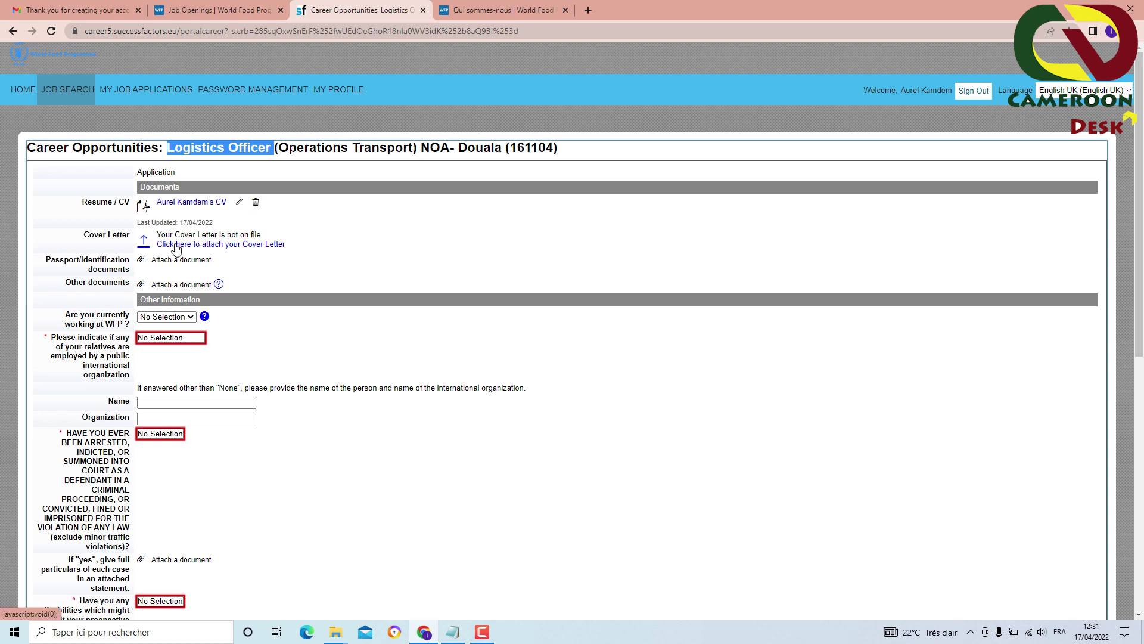
click(226, 248)
double_click(727, 342)
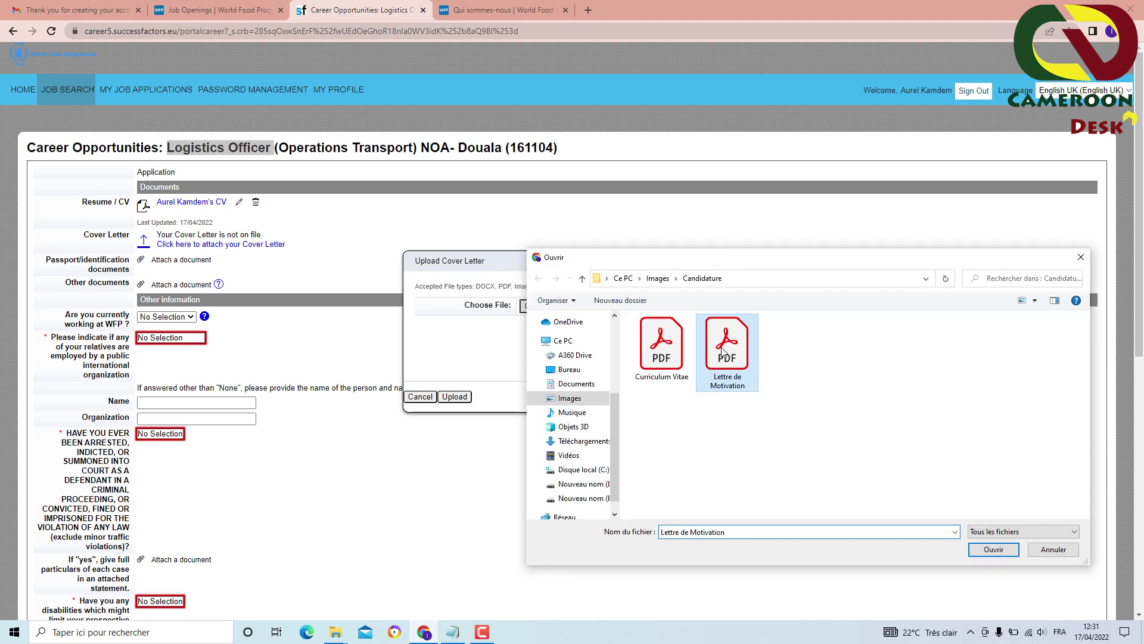
double_click(722, 351)
click(455, 397)
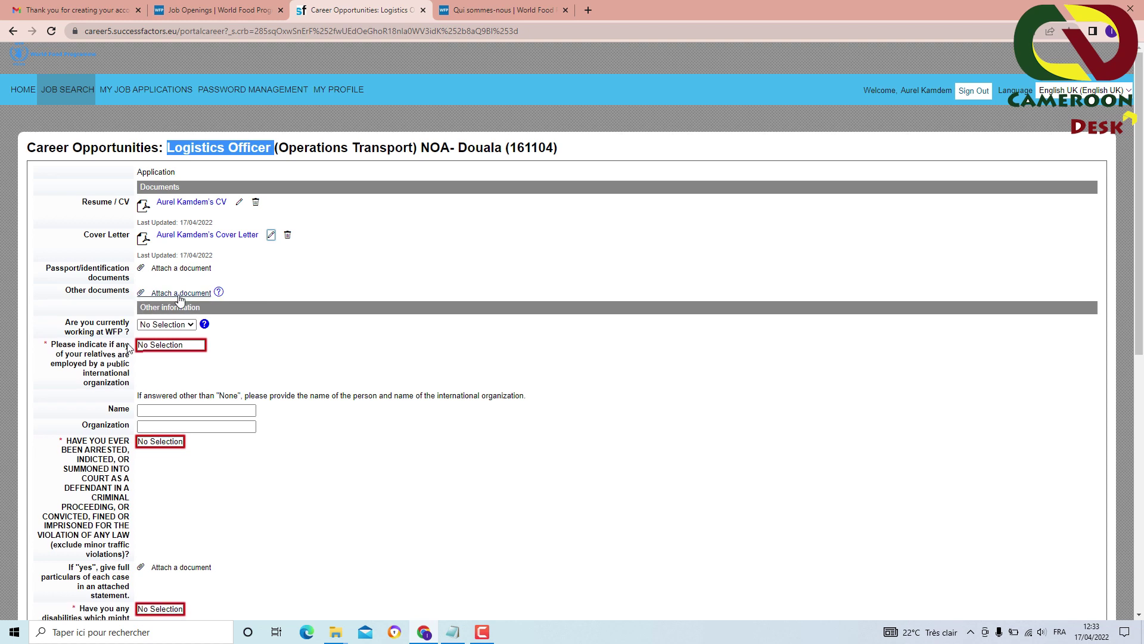
Answer No to currently working at WFP and choose None for relatives employed by a public international organization.
scroll(119, 270, down, 1)
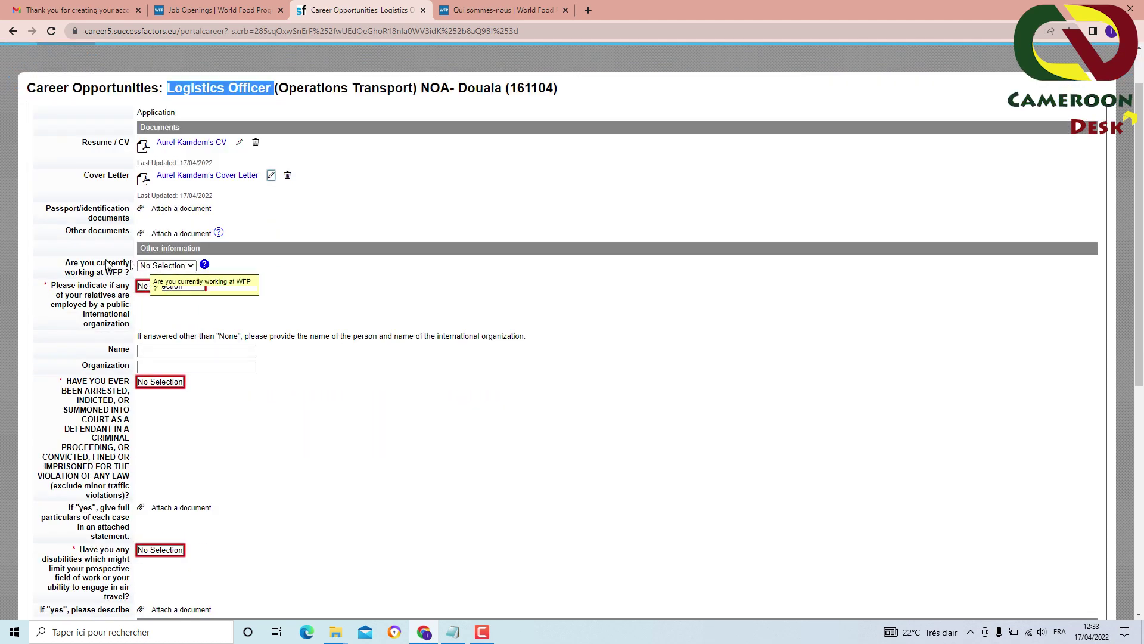
click(160, 266)
click(161, 266)
click(162, 265)
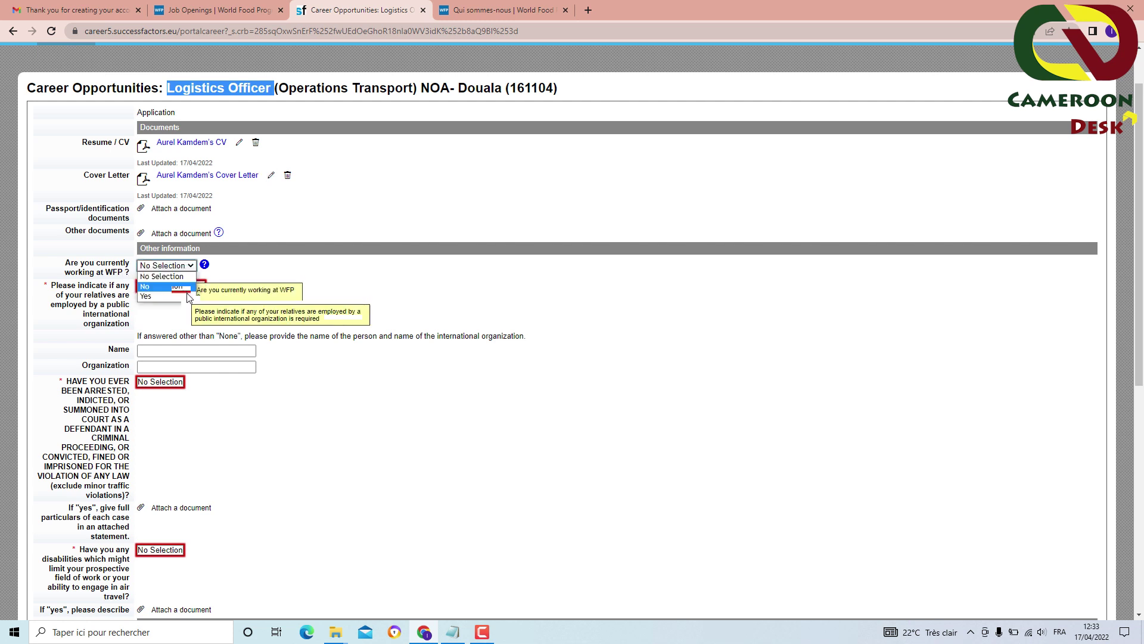
click(180, 288)
click(181, 291)
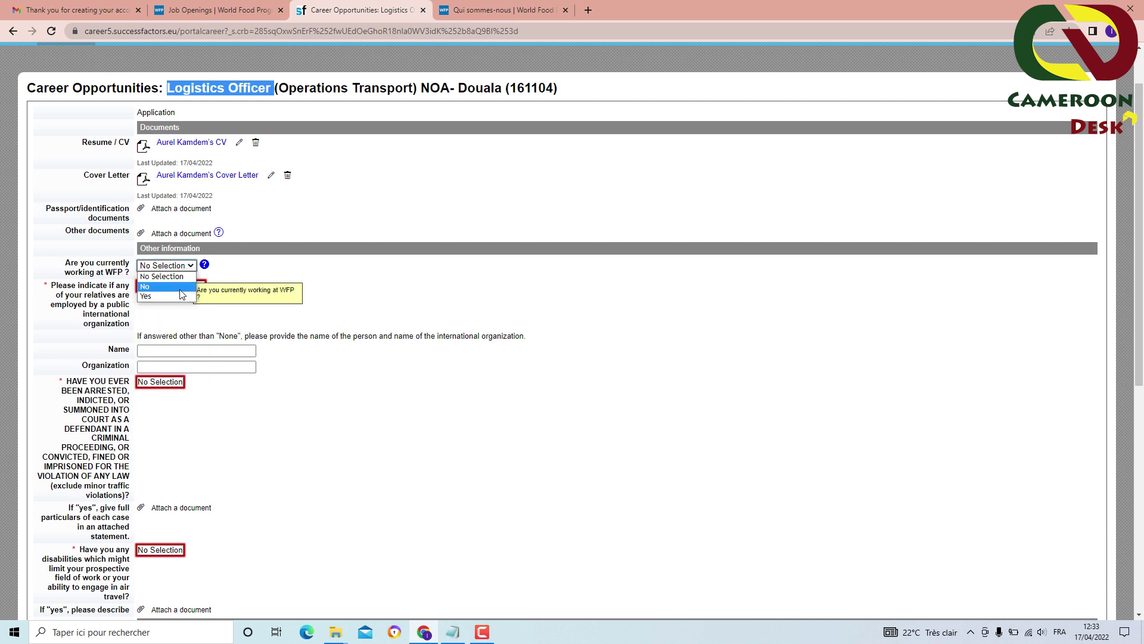
click(161, 287)
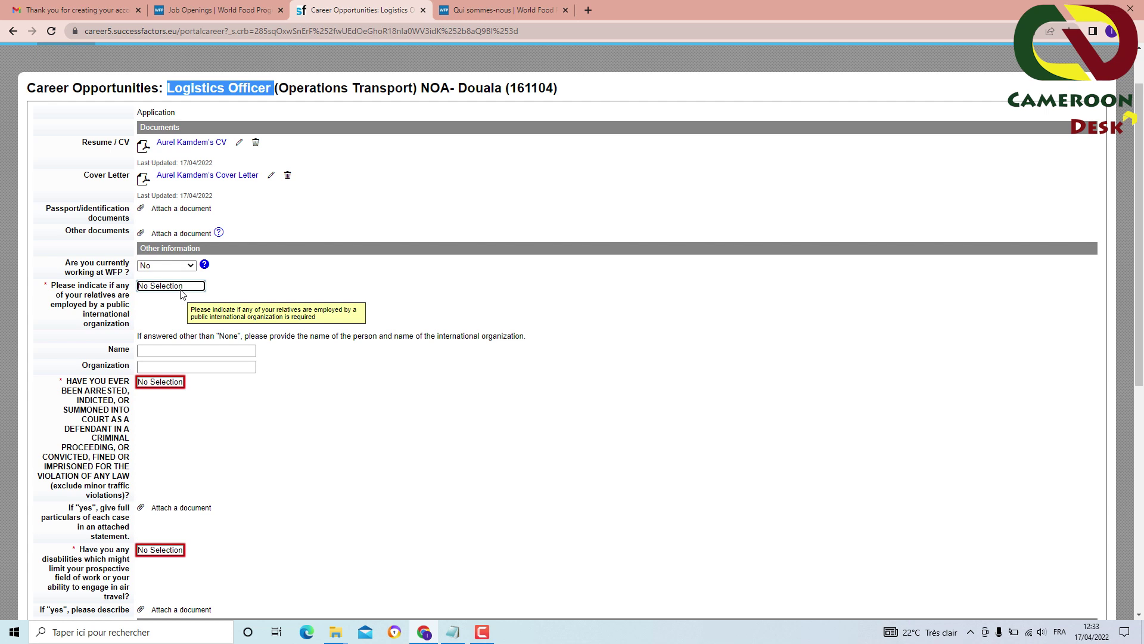
click(181, 292)
click(166, 388)
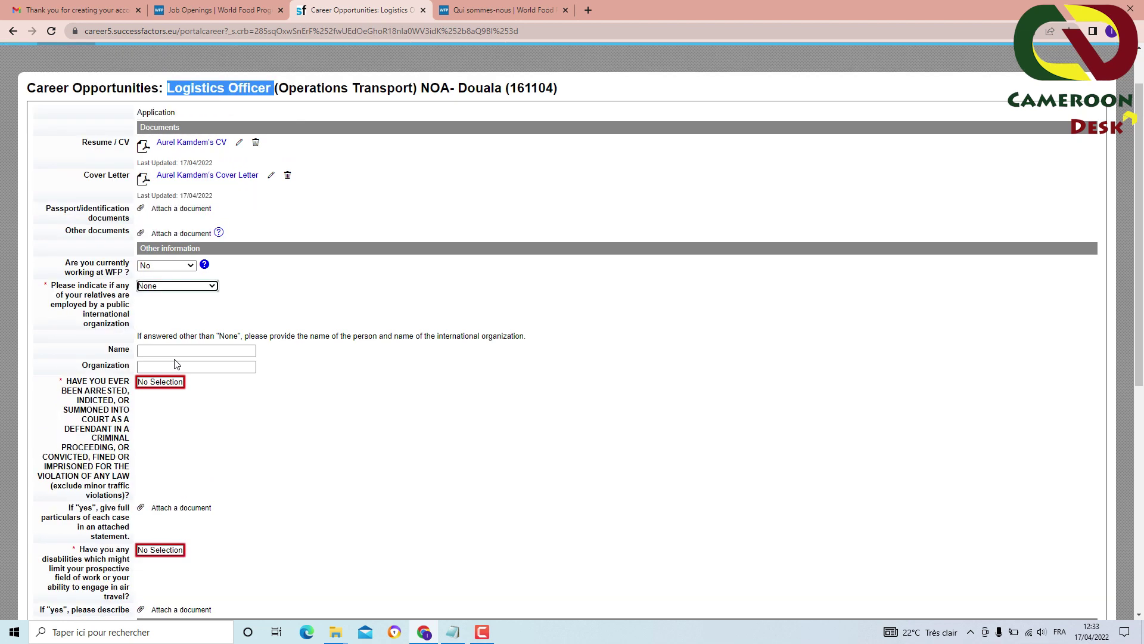
Examine the relationship options for relatives employed by a public international organization, keeping None selected.
scroll(224, 386, down, 1)
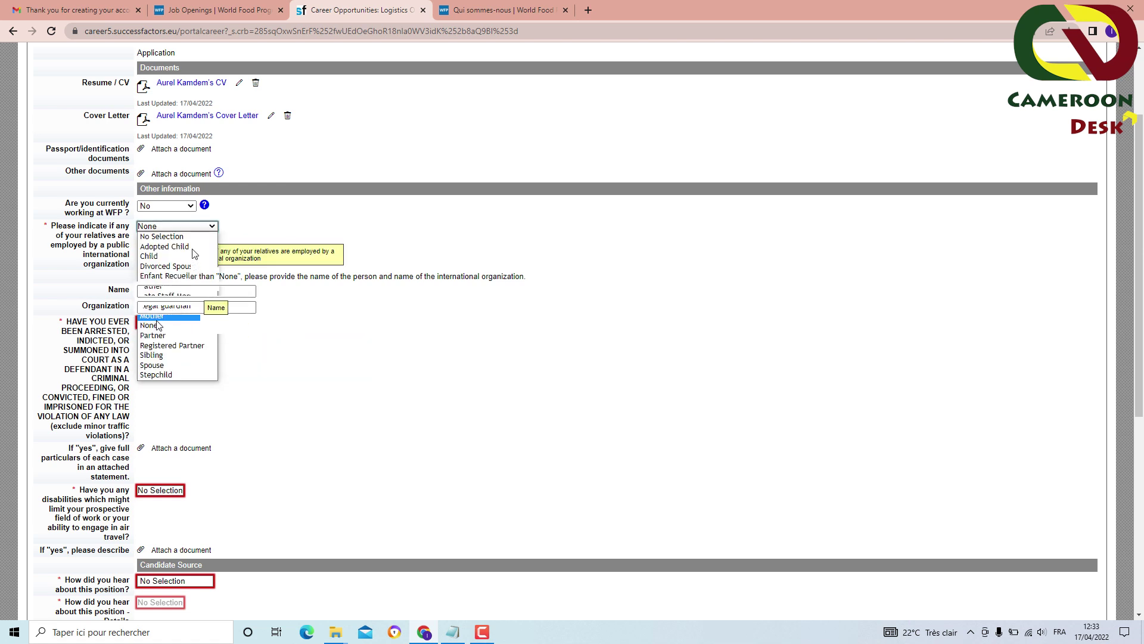
click(201, 232)
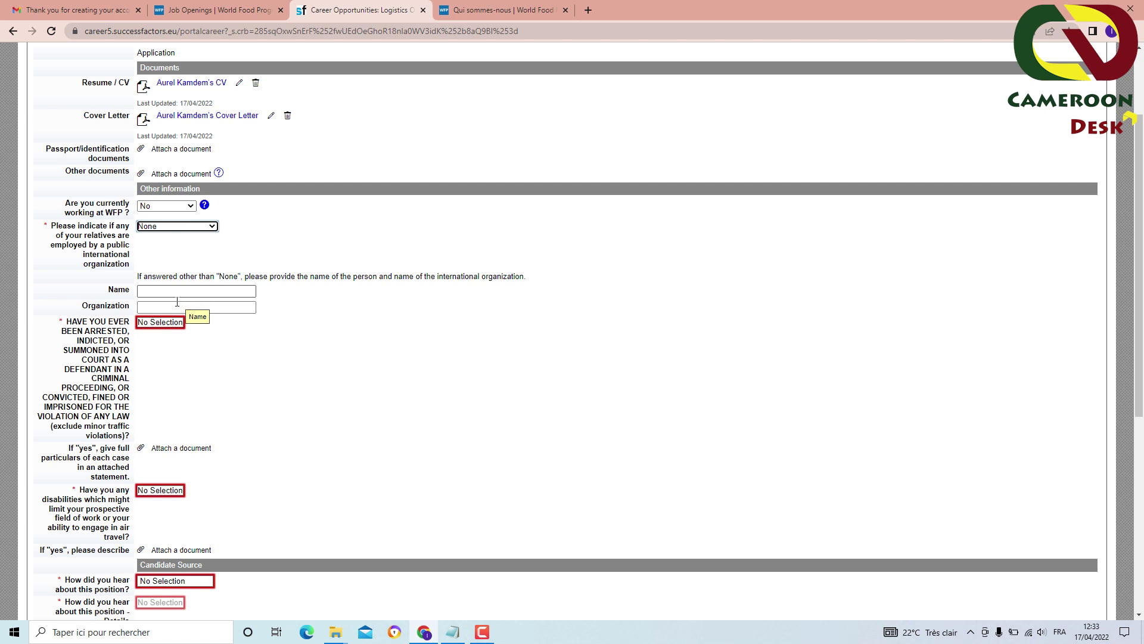
click(187, 227)
click(187, 228)
click(187, 227)
click(188, 229)
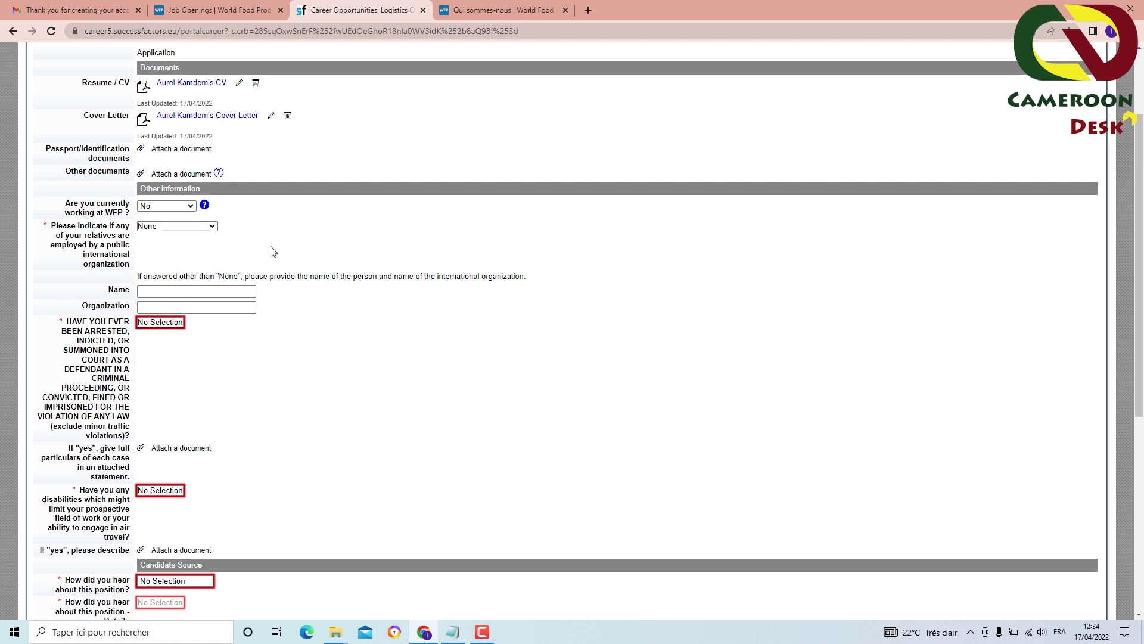
click(182, 226)
click(174, 227)
click(173, 227)
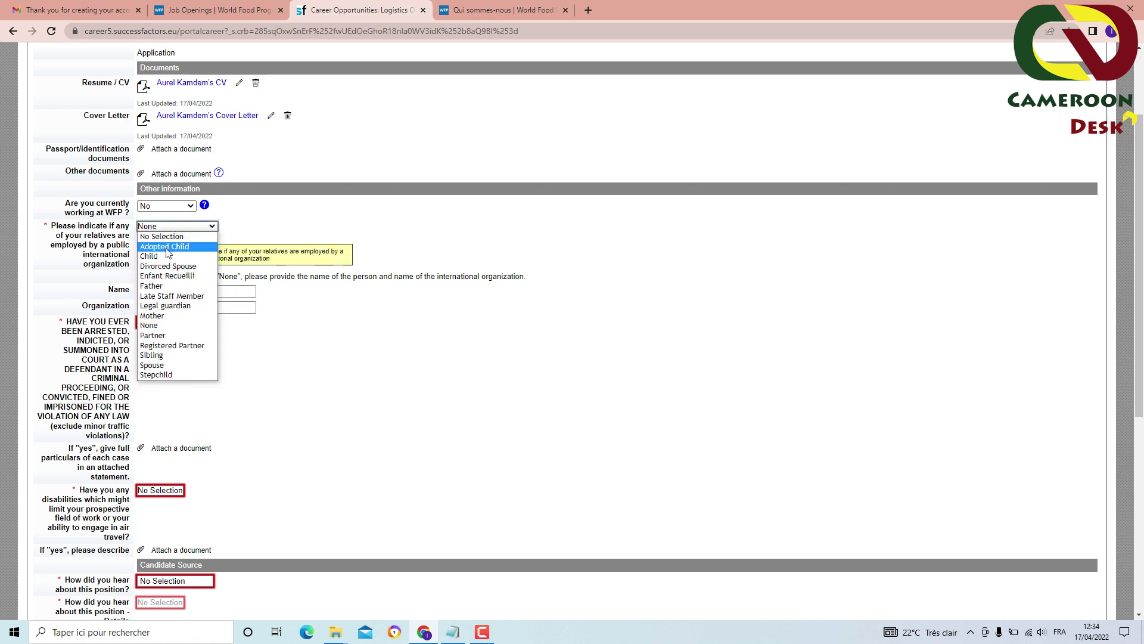
click(291, 306)
click(154, 309)
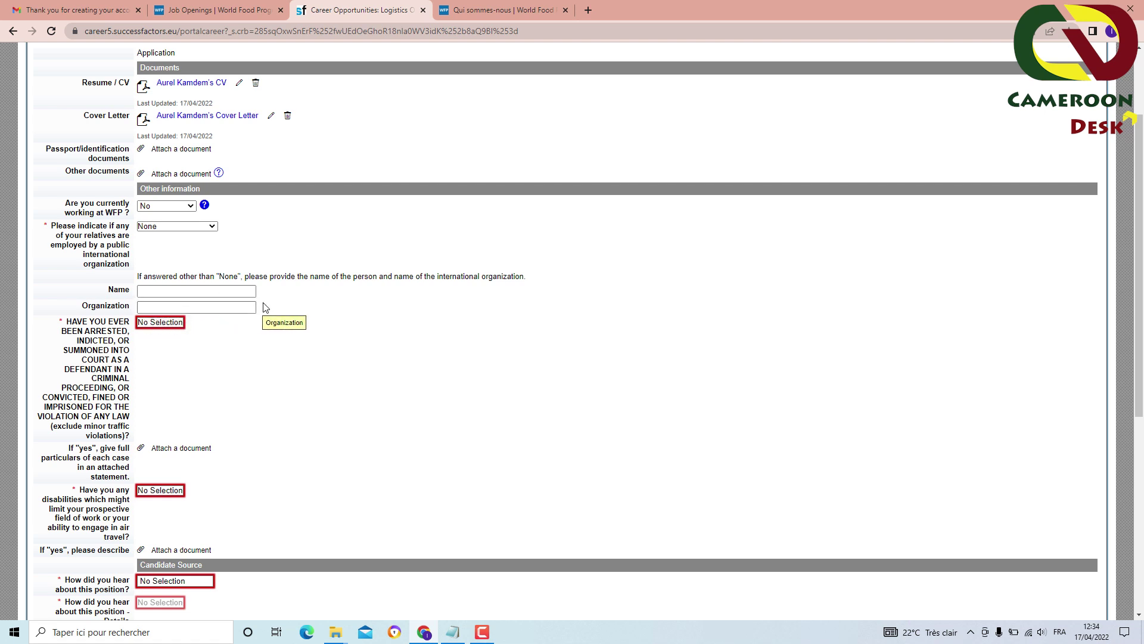
Answer No to the question about past arrests, indictments or convictions.
click(161, 323)
click(156, 343)
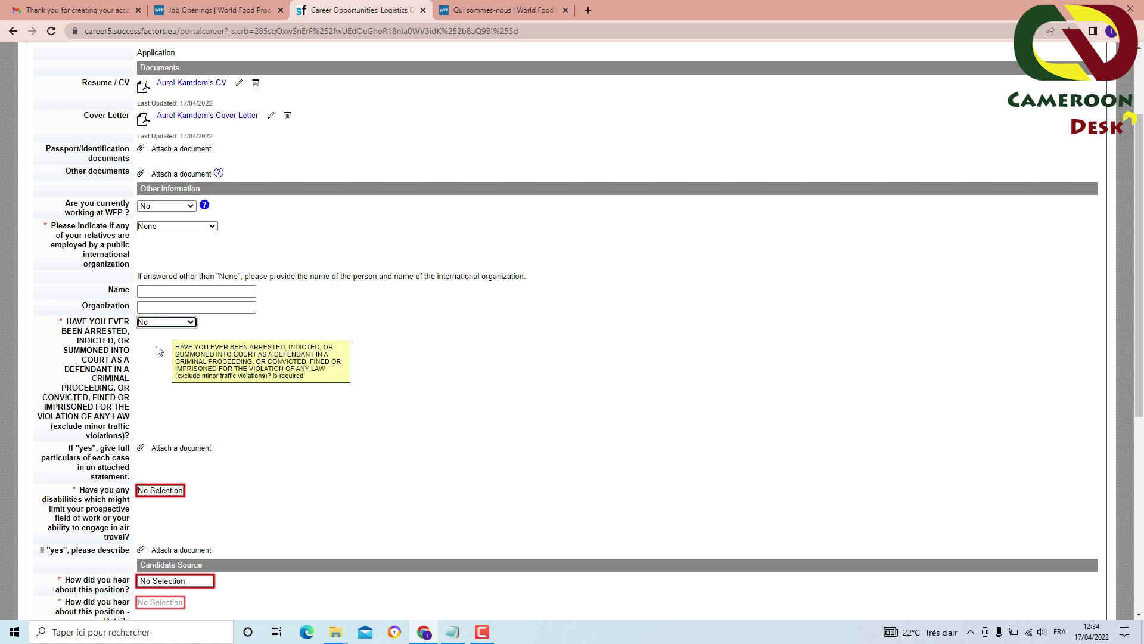
scroll(122, 342, down, 2)
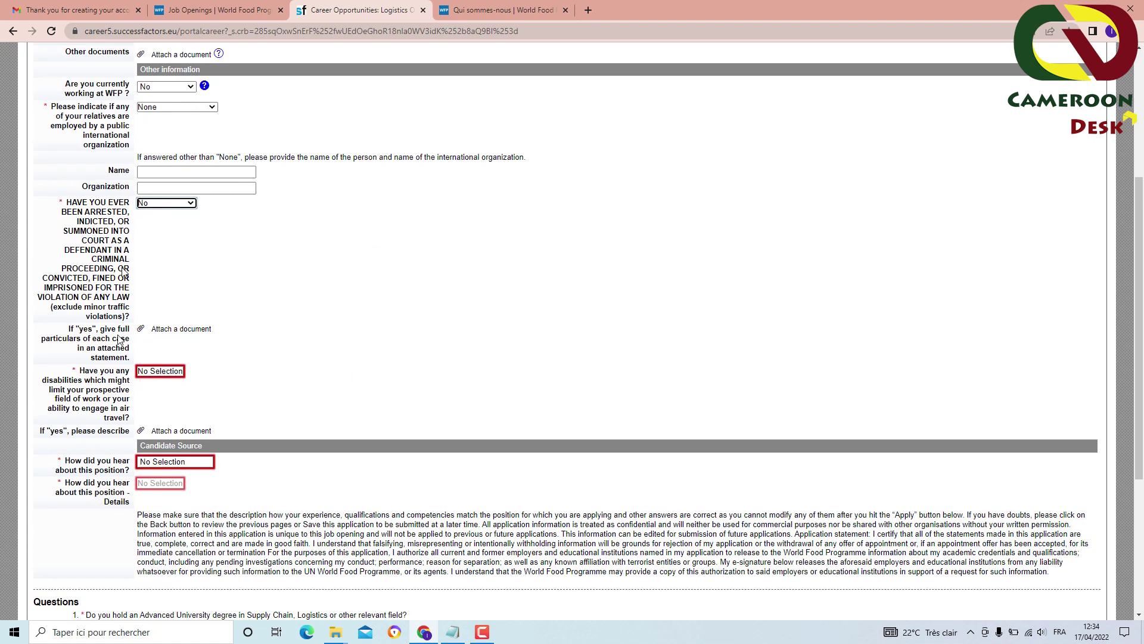
Answer No to the question about disabilities limiting the field of work or air travel.
scroll(147, 274, down, 2)
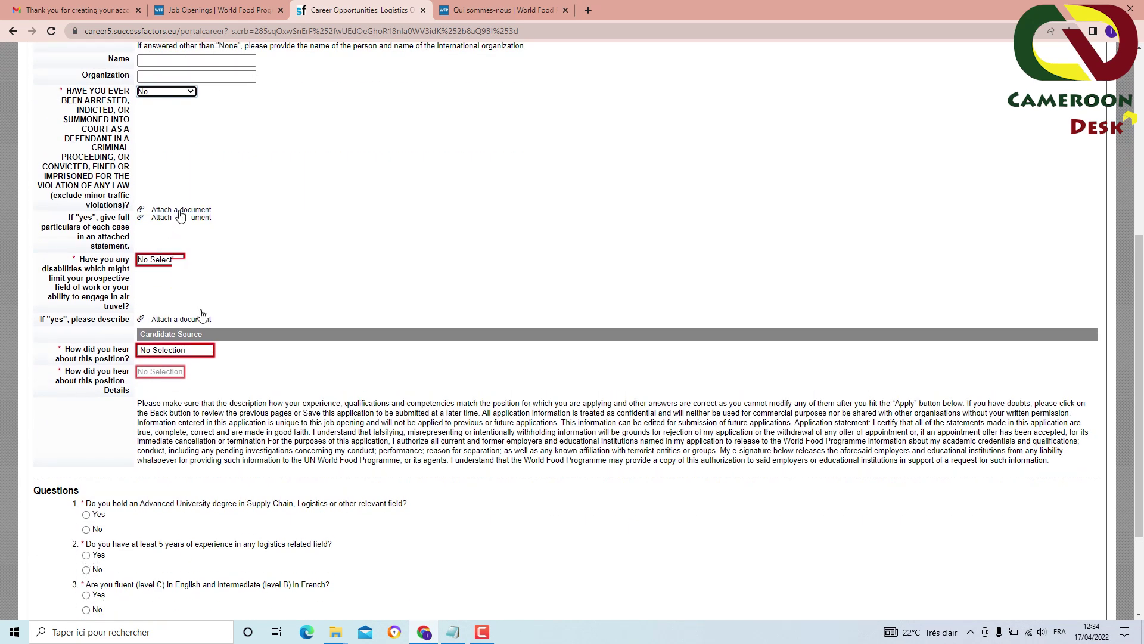
scroll(164, 250, down, 1)
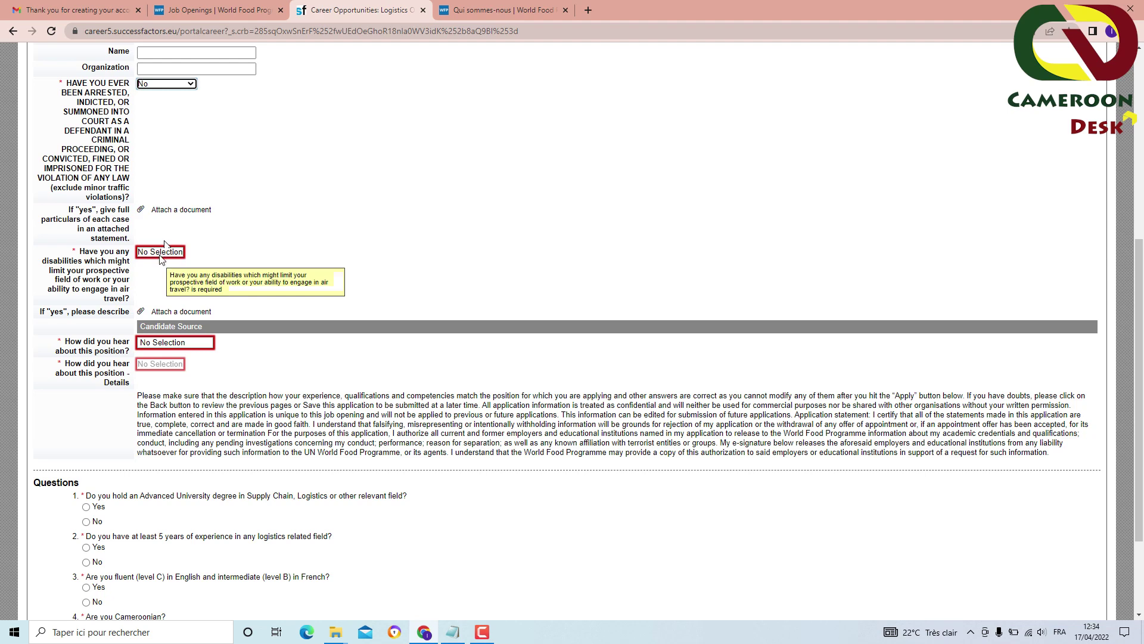
click(164, 252)
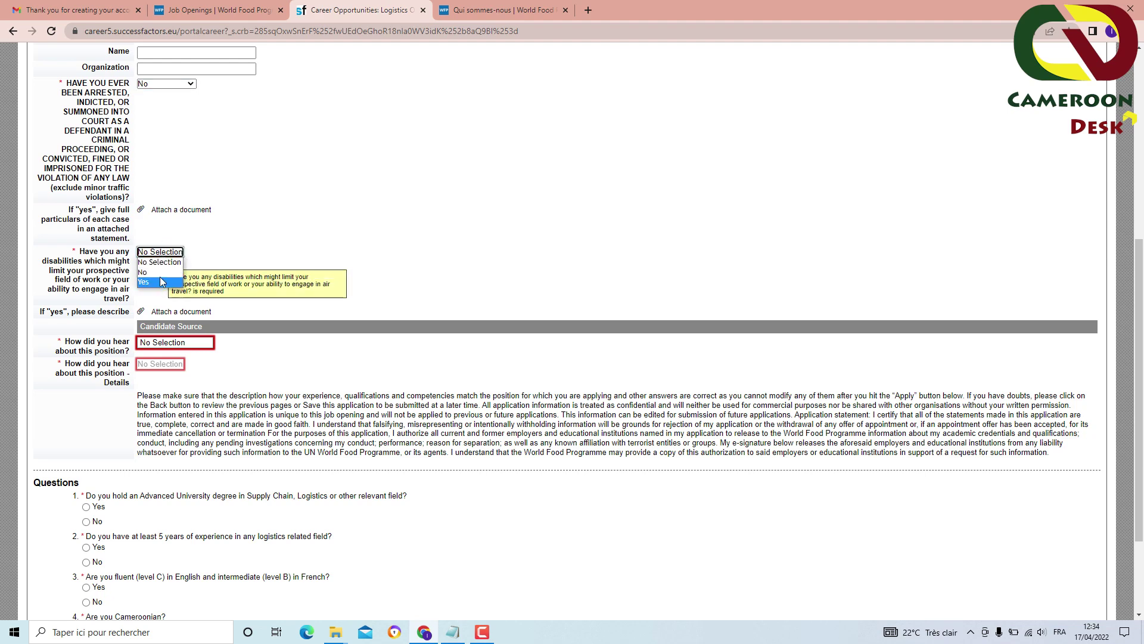
click(161, 276)
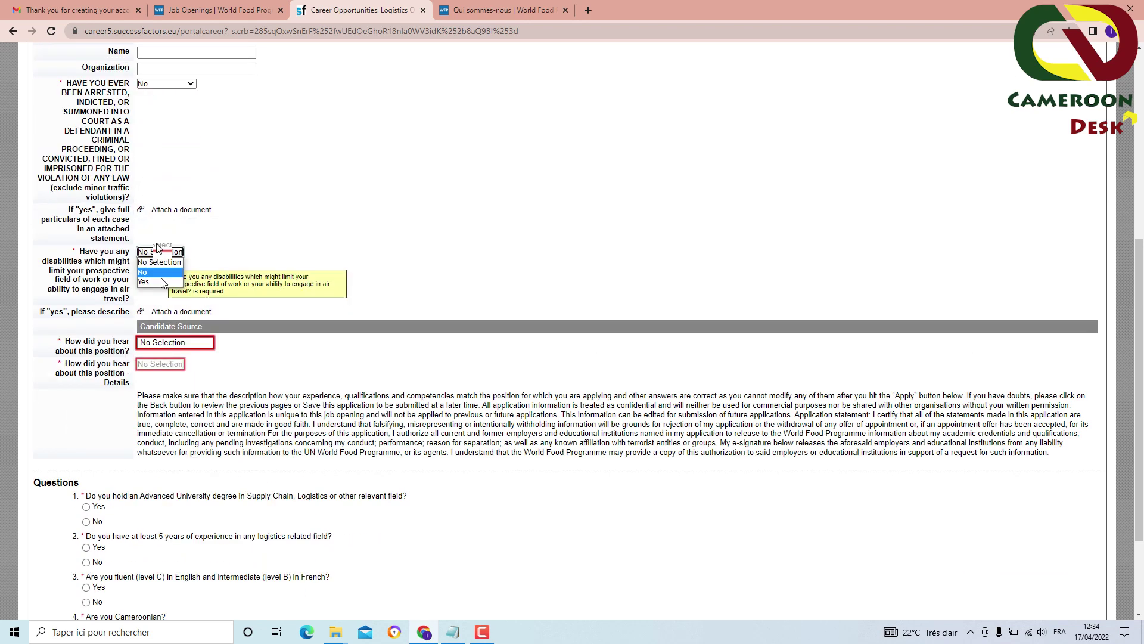
Choose Referral as how the applicant heard about this position.
scroll(156, 243, down, 1)
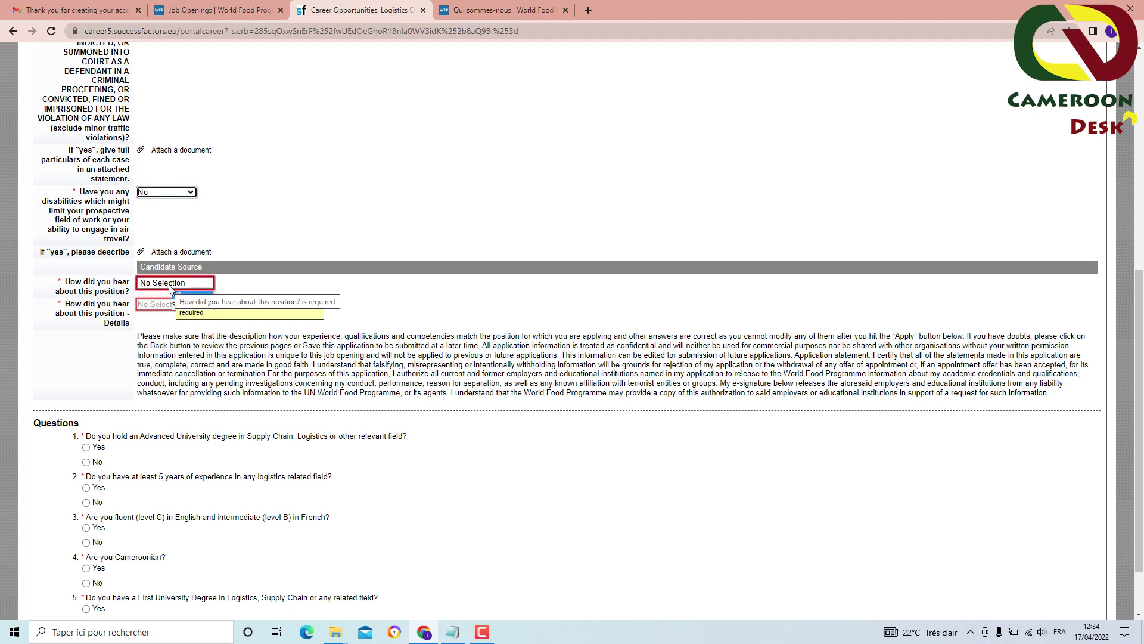
click(172, 283)
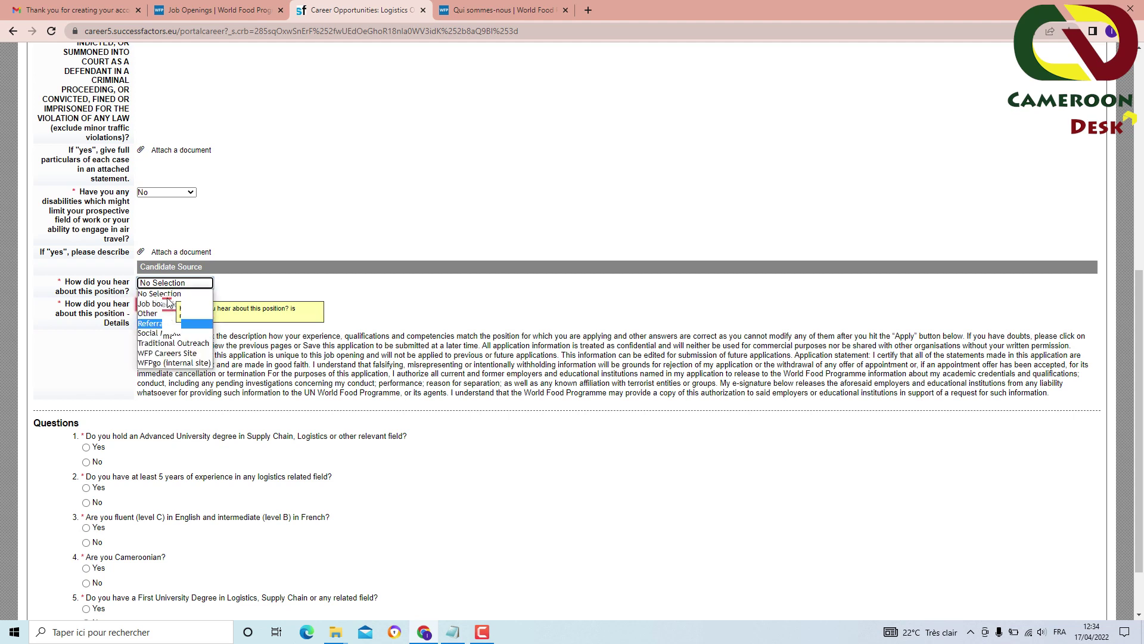
click(166, 325)
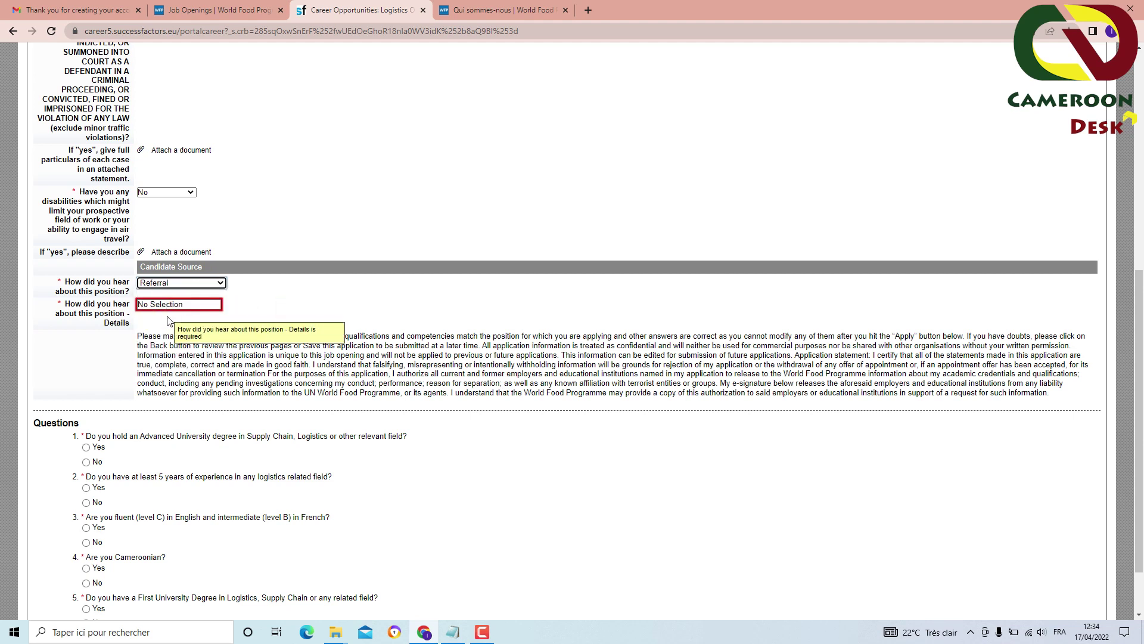
click(161, 284)
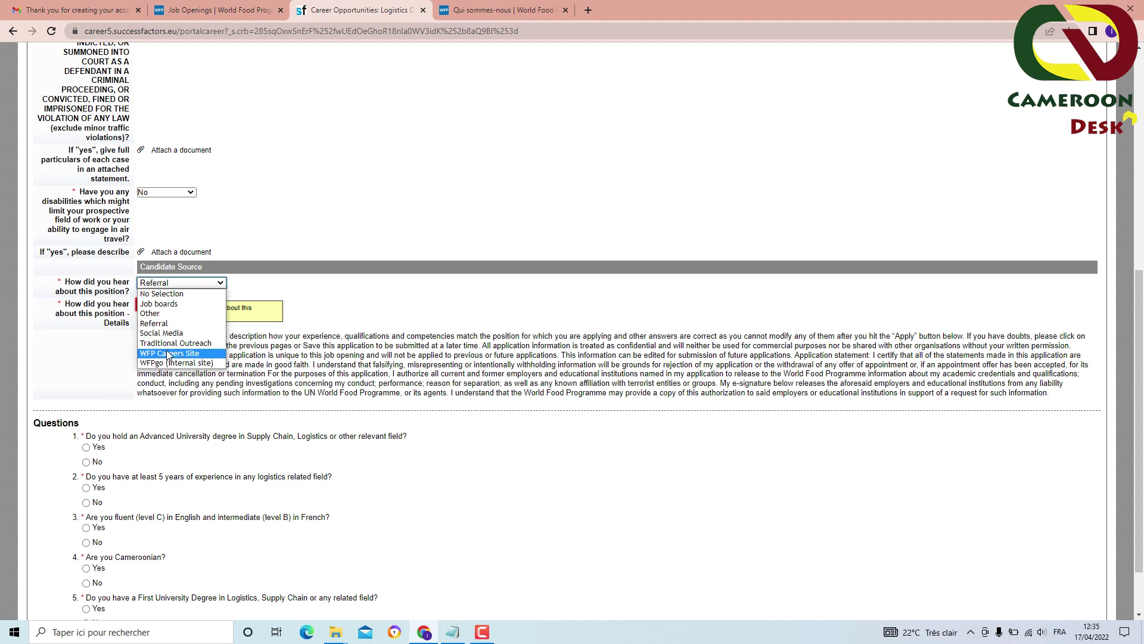
click(173, 324)
Change how the applicant heard about the position to Other and try No Selection for the details.
click(181, 282)
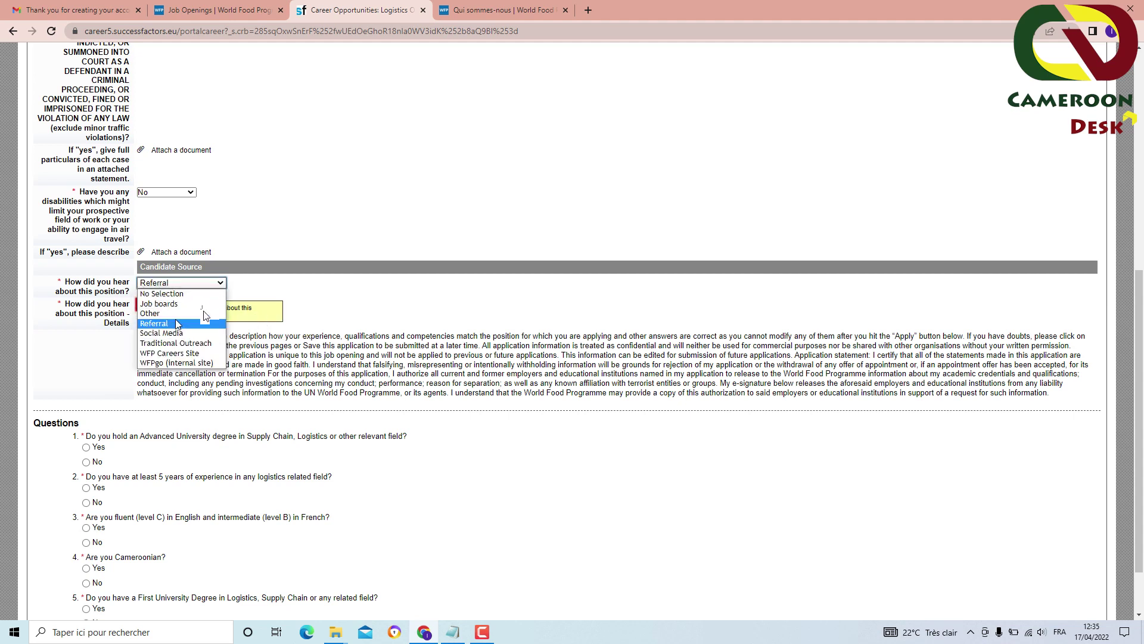
click(200, 312)
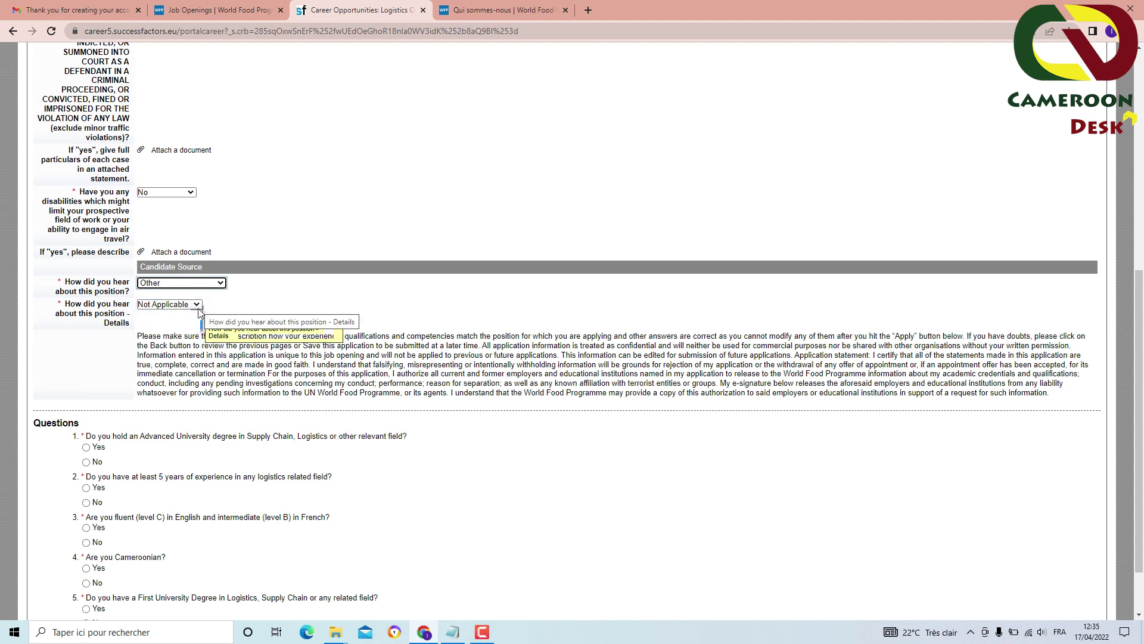
click(179, 304)
click(190, 324)
click(179, 304)
click(190, 325)
click(182, 304)
click(179, 315)
scroll(186, 344, down, 2)
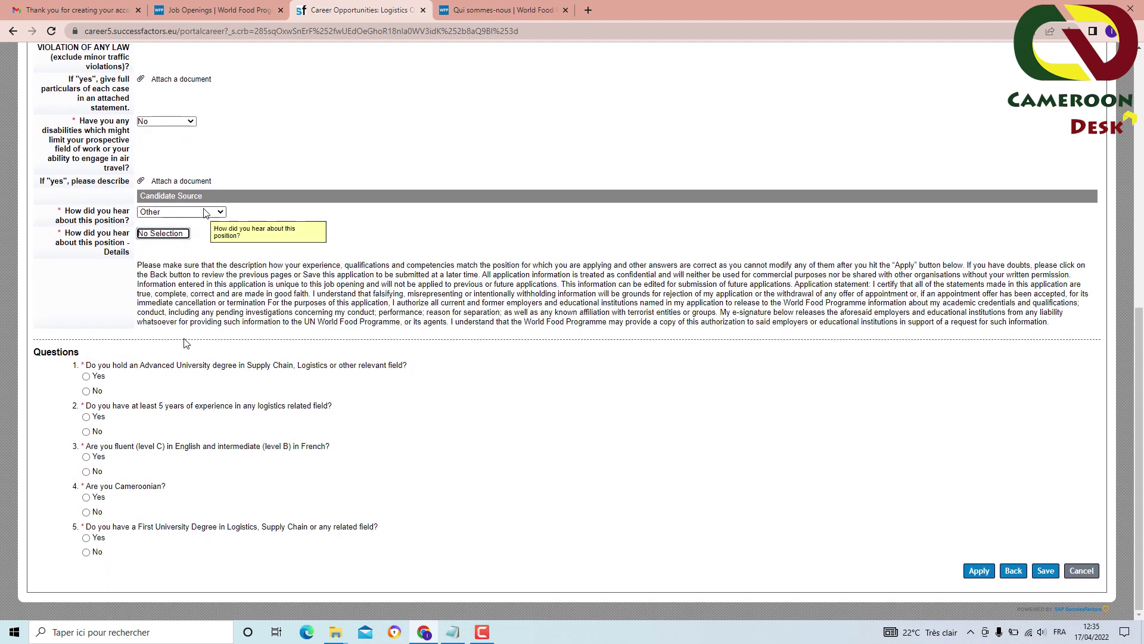
Try Referral as the candidate source with Email Referral as its details.
click(176, 234)
click(176, 241)
click(176, 236)
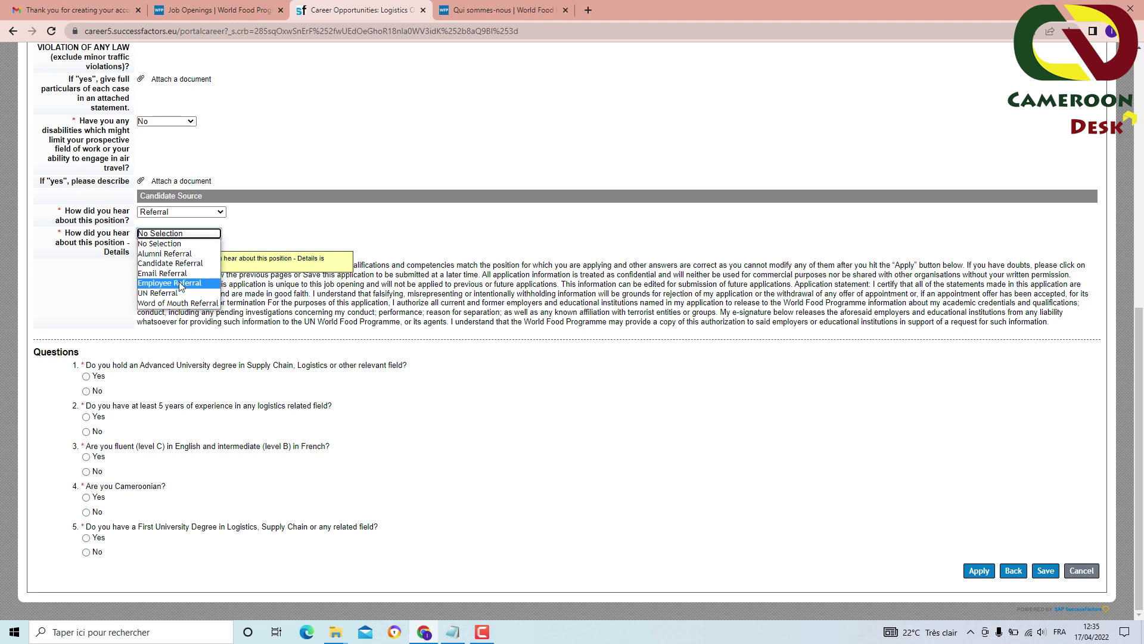
click(169, 272)
click(185, 233)
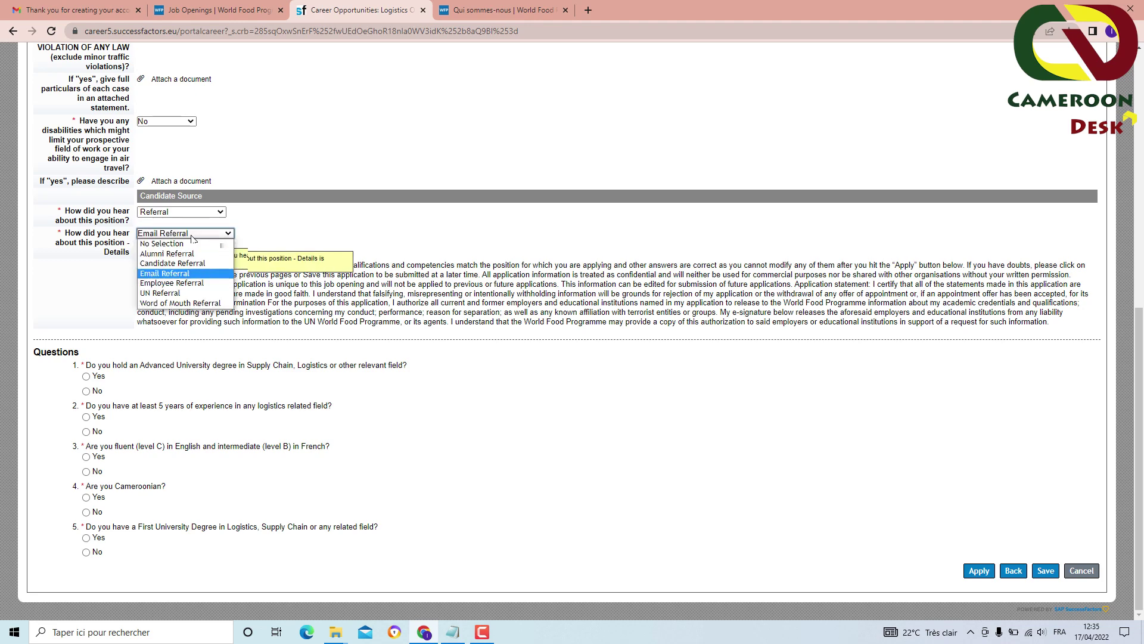
click(187, 253)
Set how the applicant heard about the position to Other, with Not Applicable as the details.
click(182, 212)
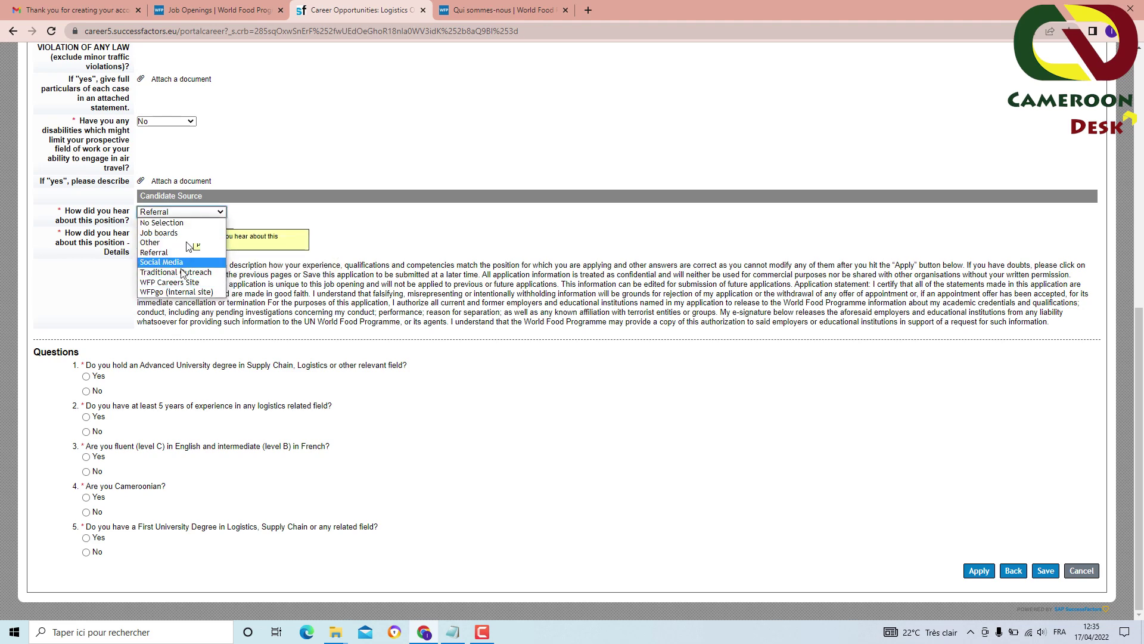
click(161, 242)
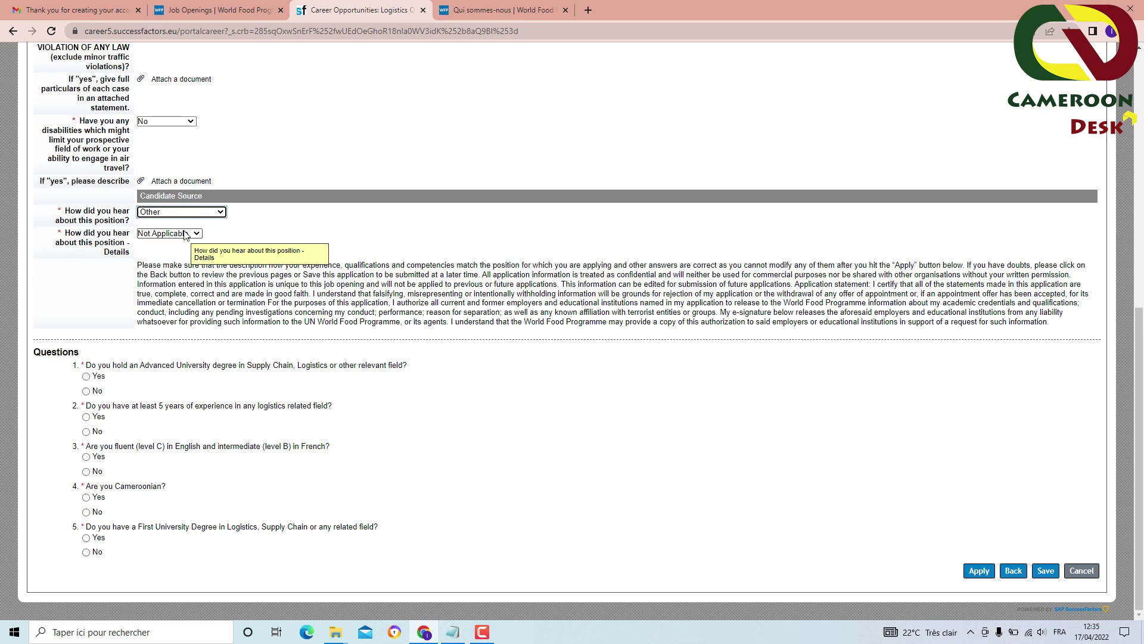
key(Tab)
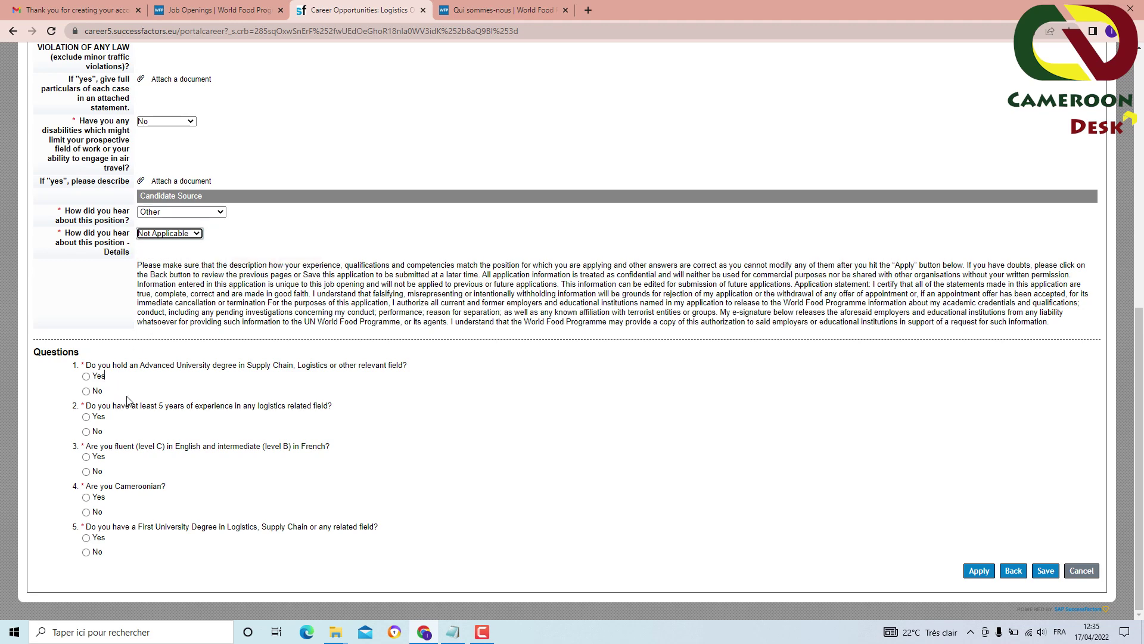